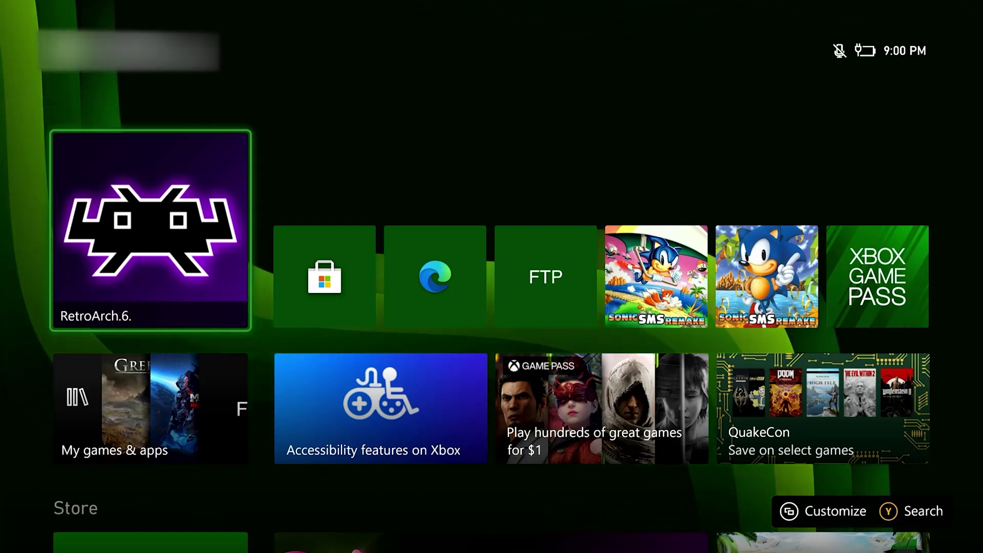
# Launch Microsoft Edge and scroll gamr13.github.io down to the GAMR13'S APPSTORE card.
pyautogui.click(435, 276)
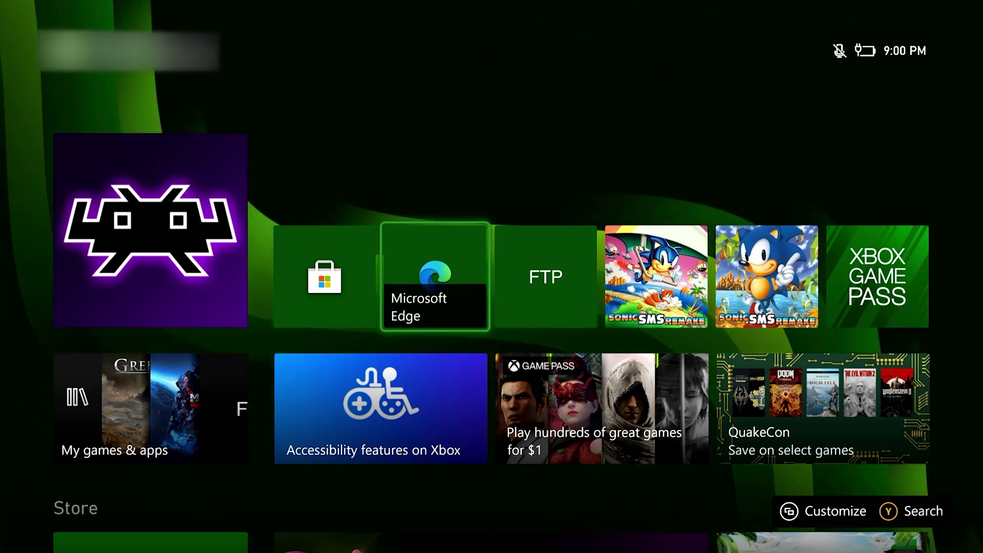
pyautogui.press('Return')
pyautogui.scroll(4, 500, 293)
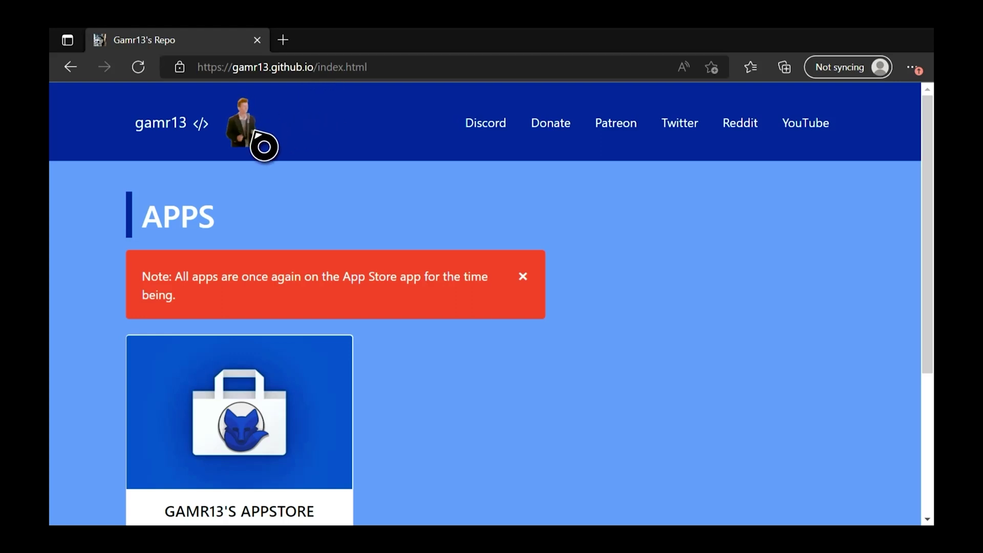
pyautogui.scroll(-4, 264, 147)
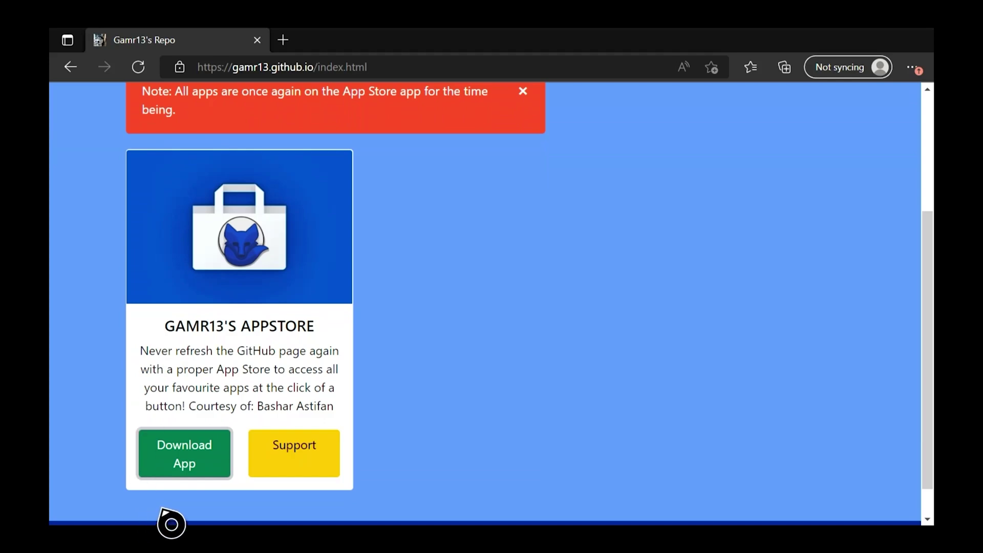
# Claim the free AppStore app in Microsoft Store via Download App, and dismiss the GOT IT confirmation.
pyautogui.click(177, 464)
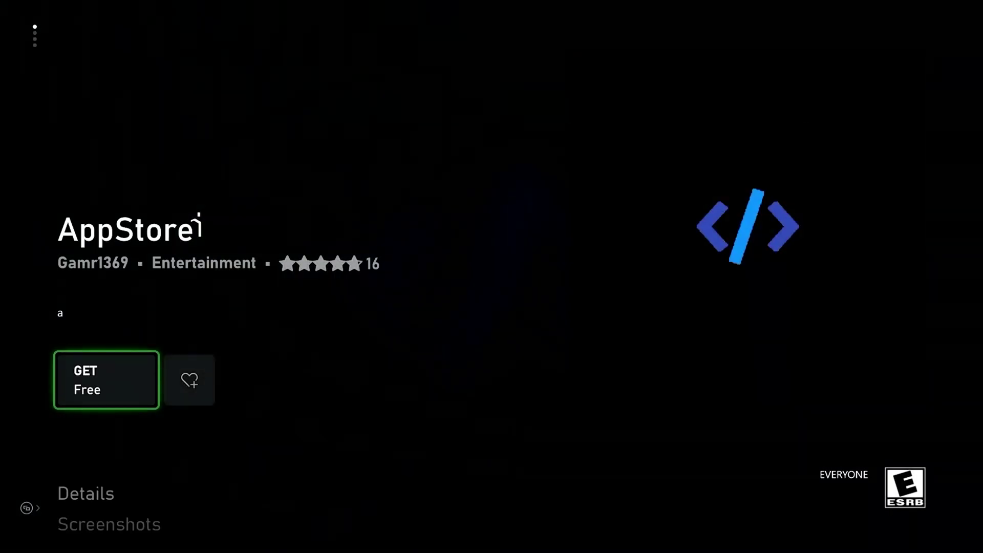
pyautogui.press('Return')
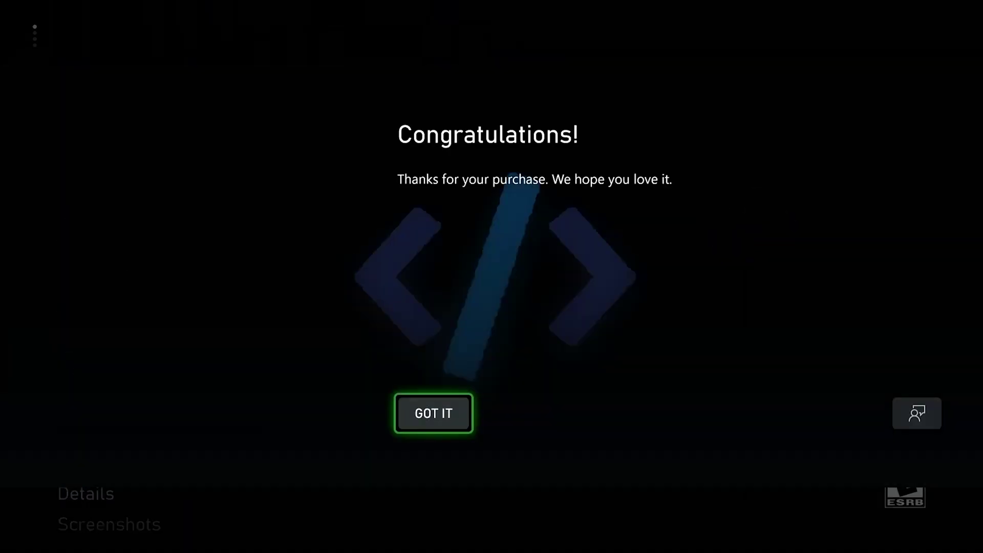
pyautogui.press('Return')
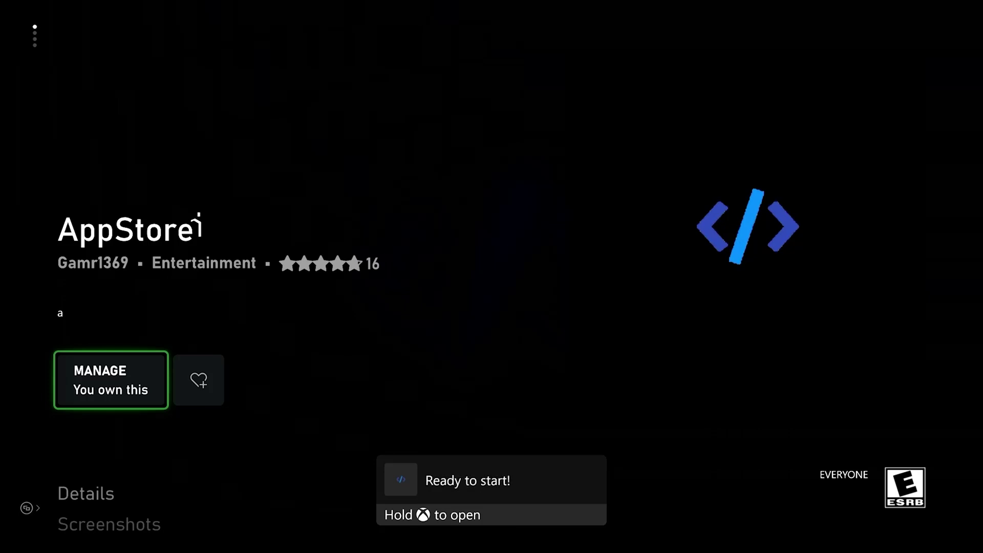
pyautogui.press('super')
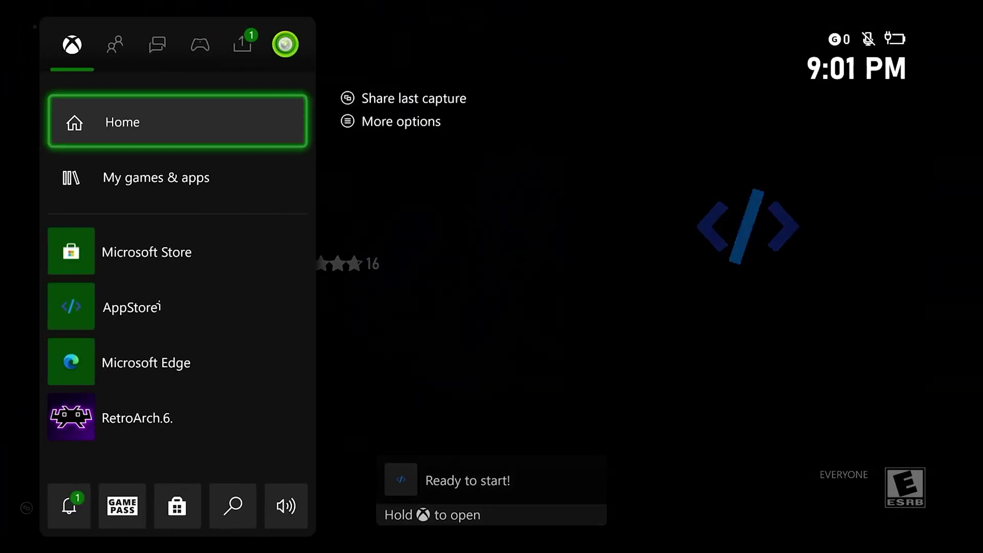
# Launch the AppStore tile from the Apps list in My games & apps.
pyautogui.press('Right')
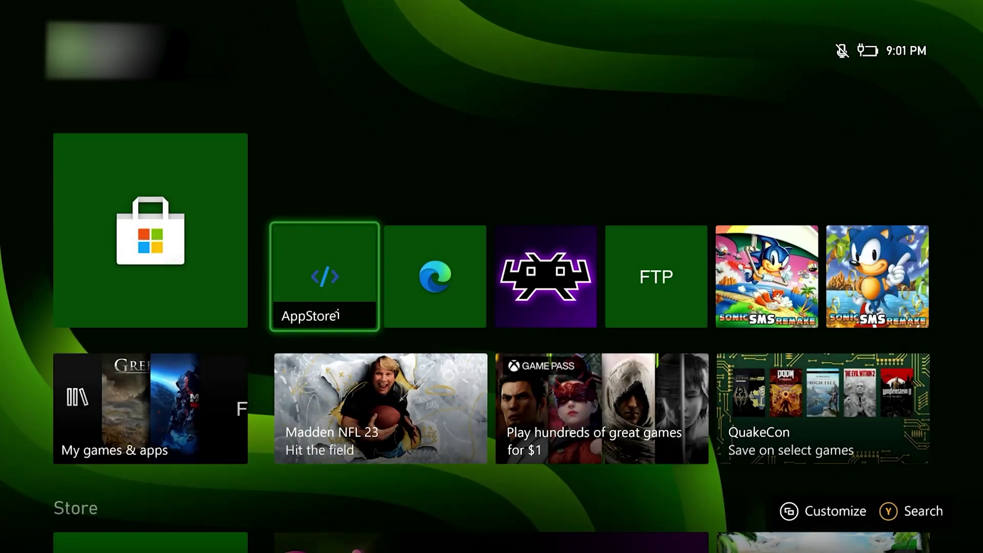
pyautogui.press('Left')
pyautogui.press('Down')
pyautogui.press('Return')
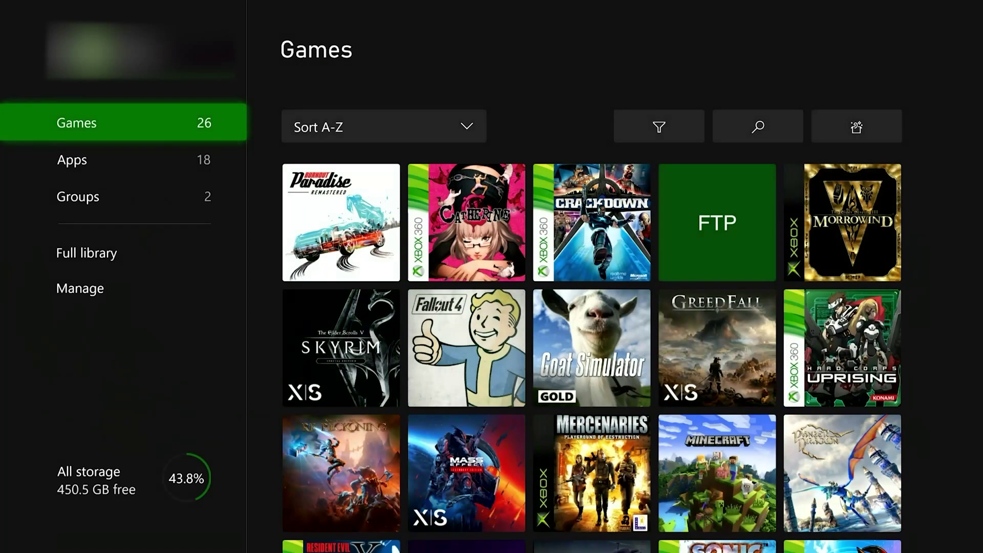
pyautogui.press('Down')
pyautogui.press('Right')
pyautogui.press('Return')
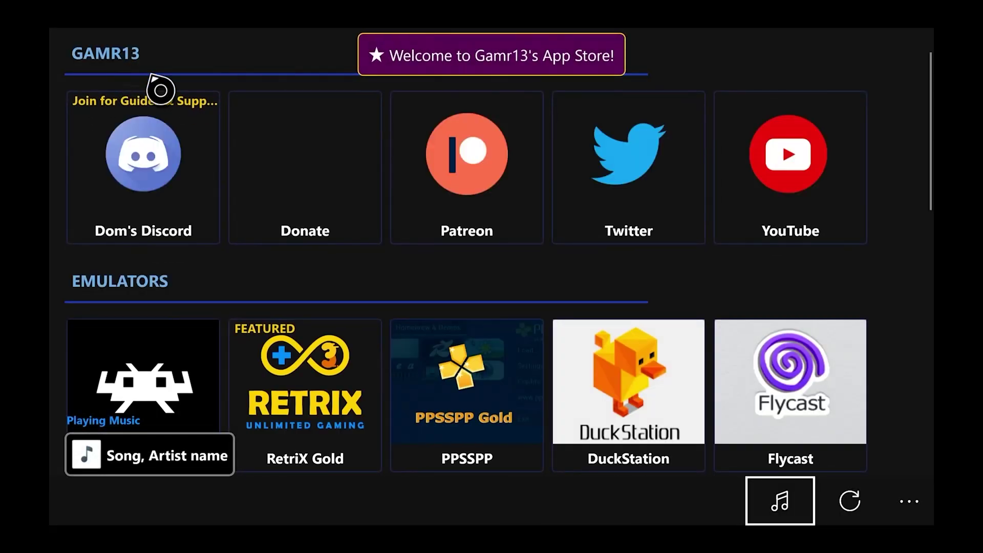
# Install DuckStation from Gamr13's App Store with a free Store claim, then go back to the list.
pyautogui.scroll(-6, 381, 256)
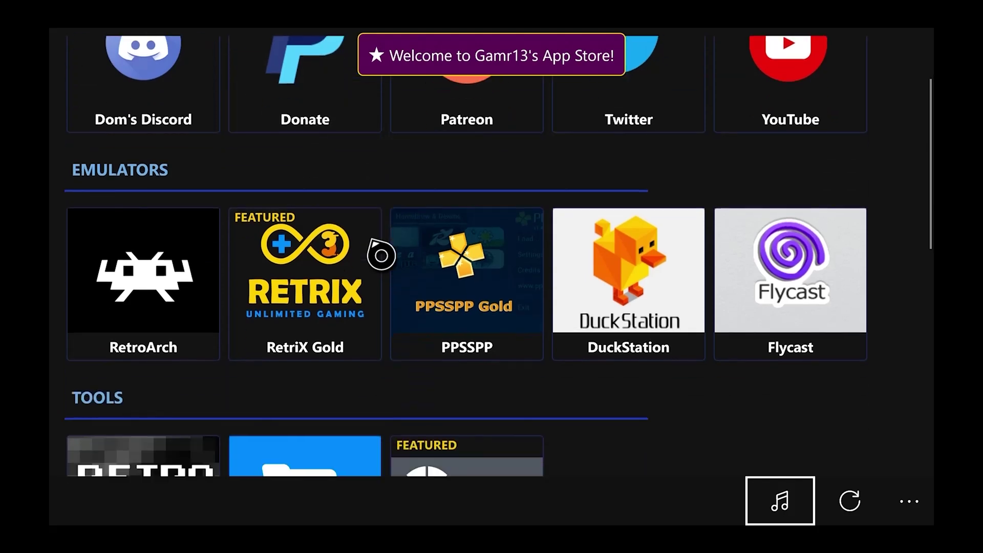
pyautogui.scroll(3, 381, 255)
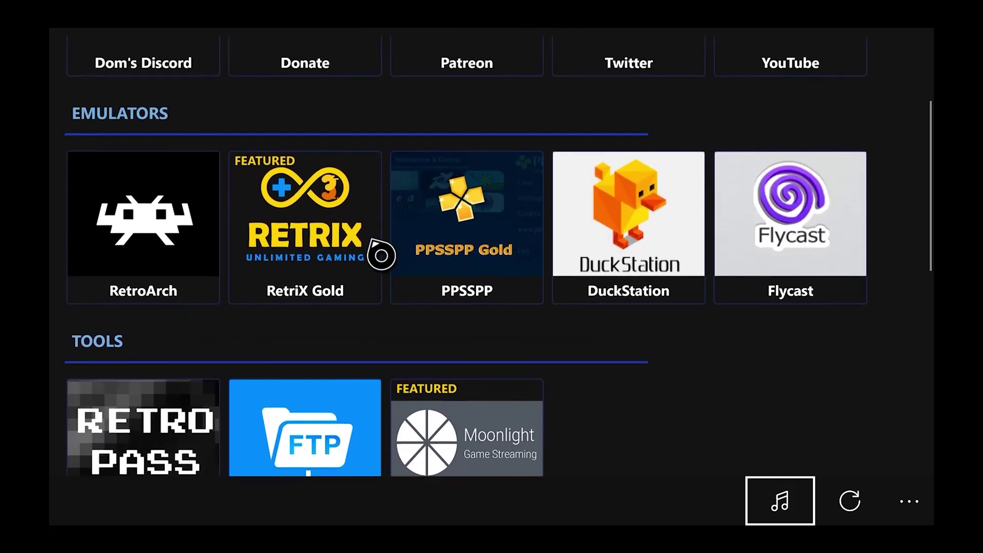
pyautogui.scroll(1, 377, 252)
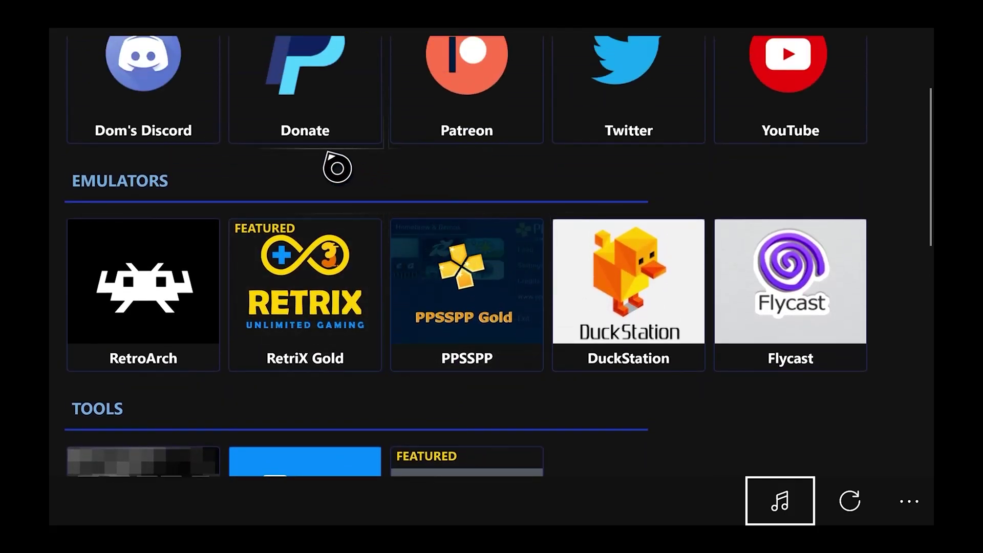
pyautogui.rightClick(663, 293)
pyautogui.click(686, 312)
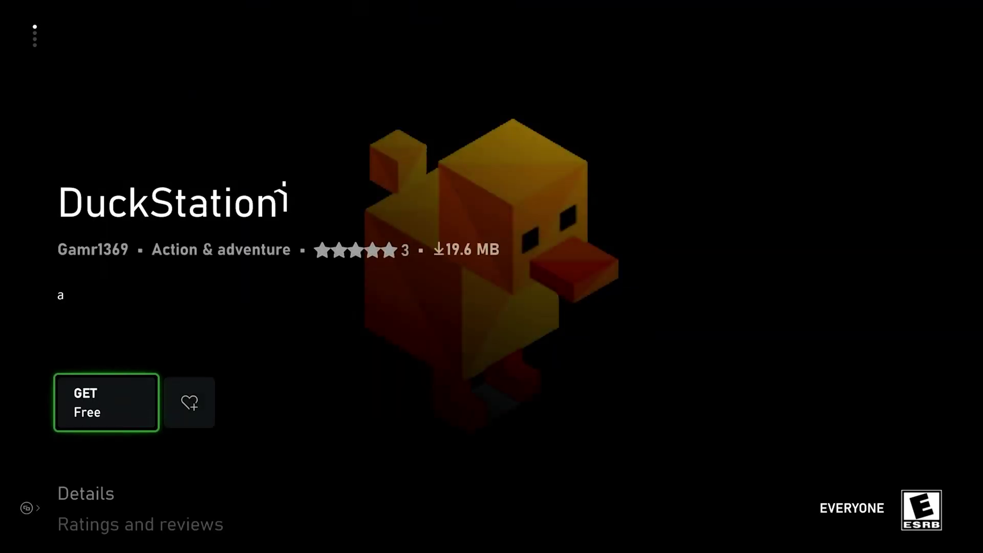
pyautogui.press('Return')
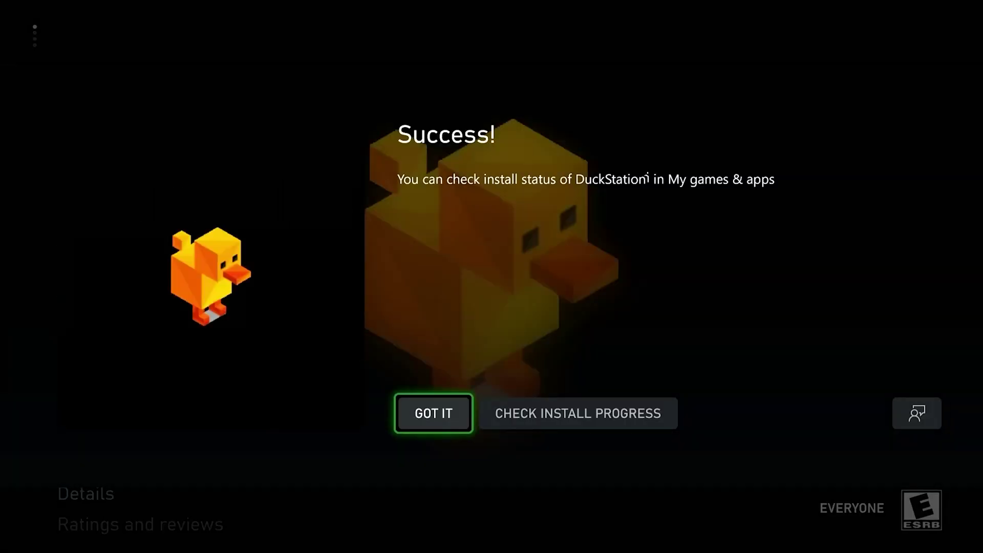
pyautogui.press('Return')
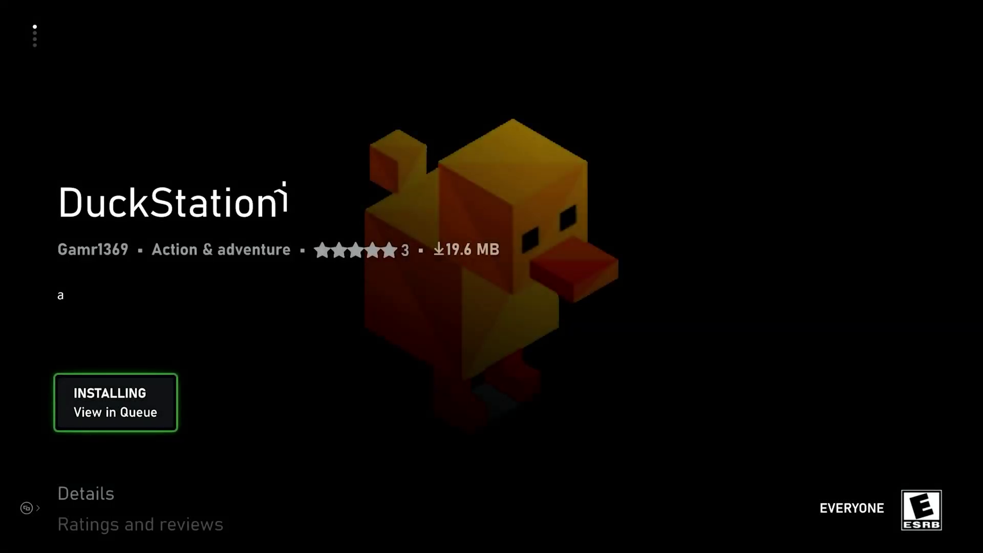
pyautogui.press('Escape')
# Scroll to DurangoFTP under TOOLS and open its Microsoft Store install page.
pyautogui.scroll(-4, 501, 293)
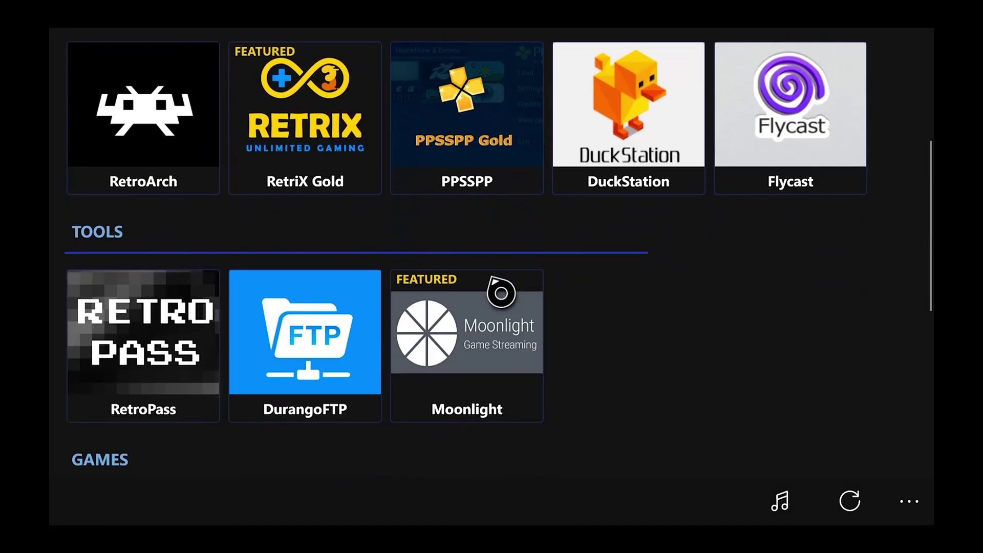
pyautogui.rightClick(348, 299)
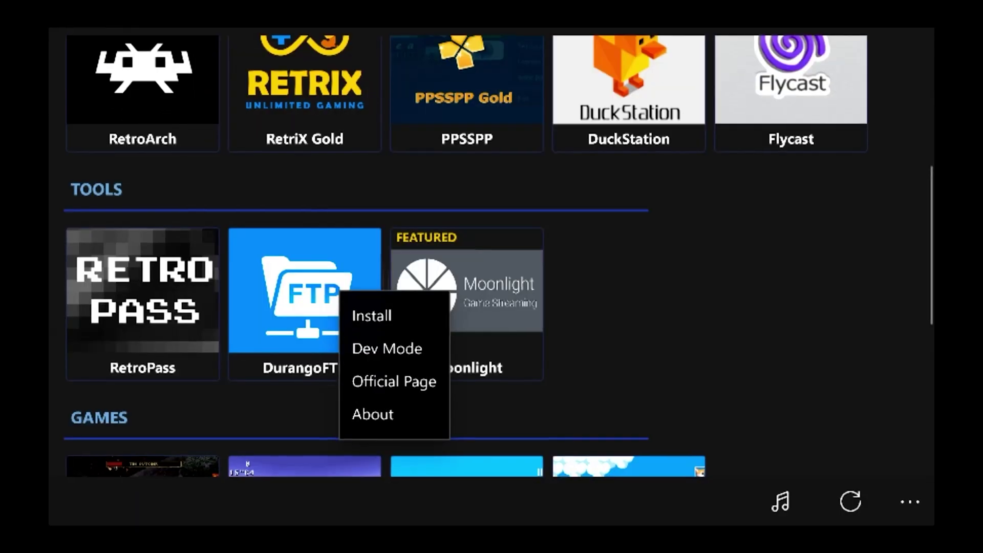
pyautogui.click(371, 315)
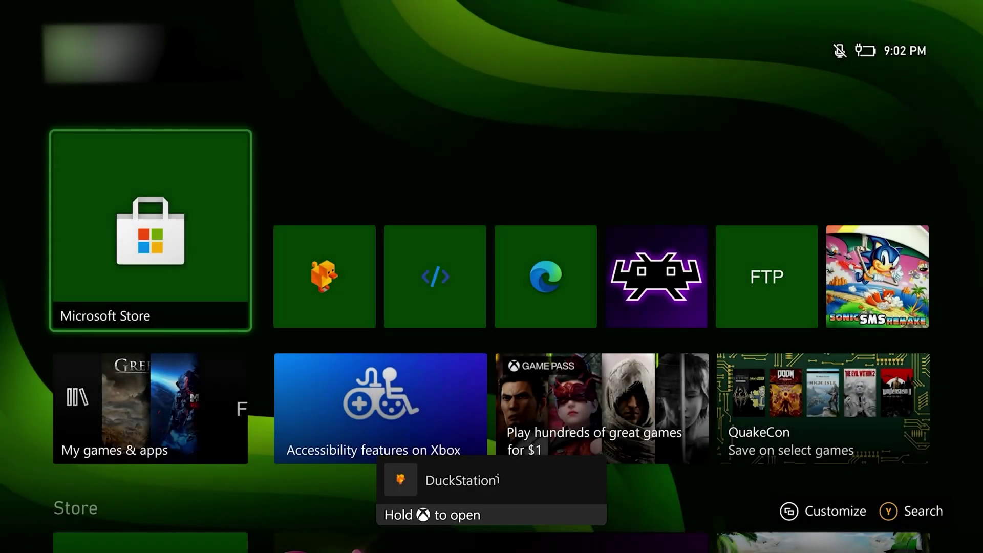
# Launch the Durango.FTP tile from the Games grid in My games & apps.
pyautogui.press('Return')
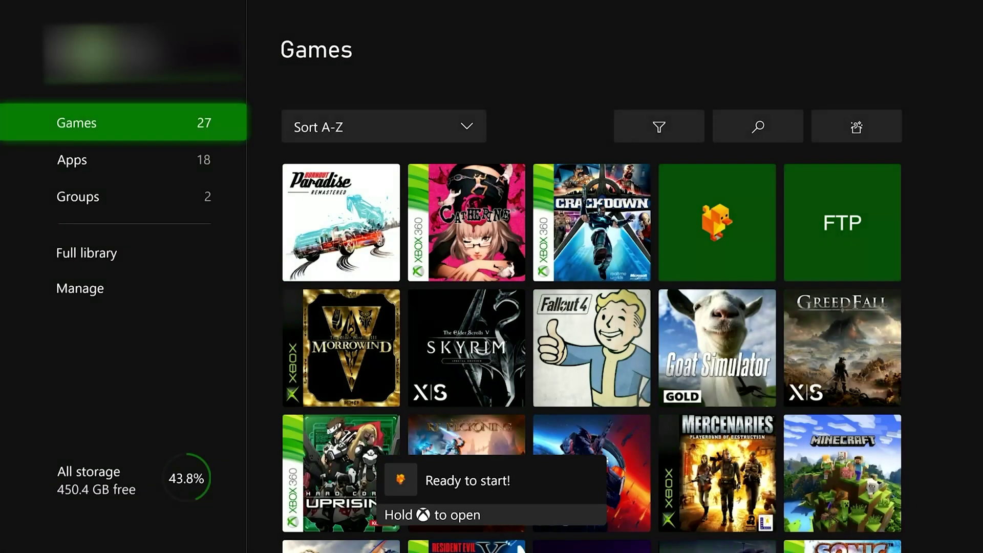
pyautogui.press('Right')
pyautogui.press('Right')
pyautogui.press('Right')
pyautogui.press('Right')
pyautogui.press('Right')
pyautogui.press('Left')
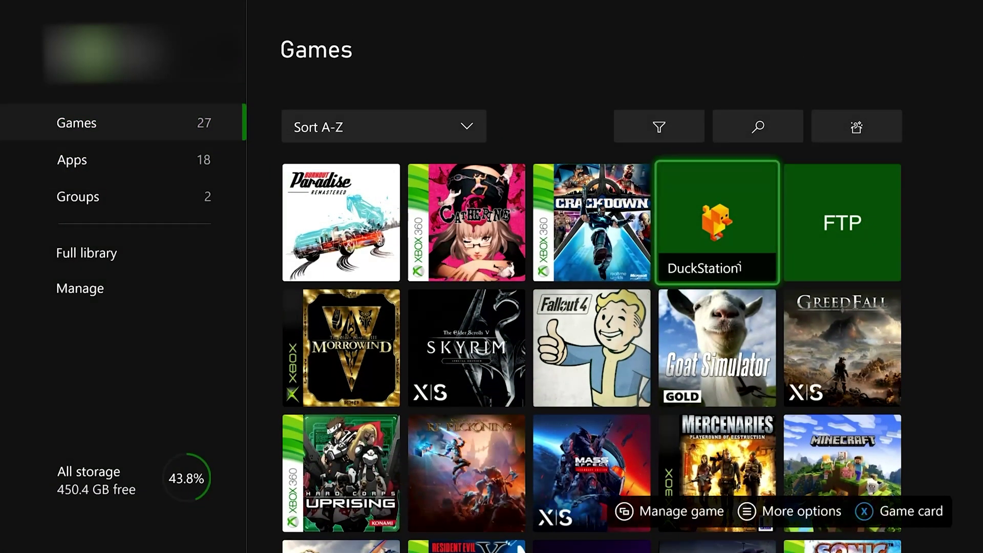
pyautogui.press('Right')
pyautogui.press('Left')
pyautogui.press('Right')
pyautogui.press('Left')
pyautogui.press('Right')
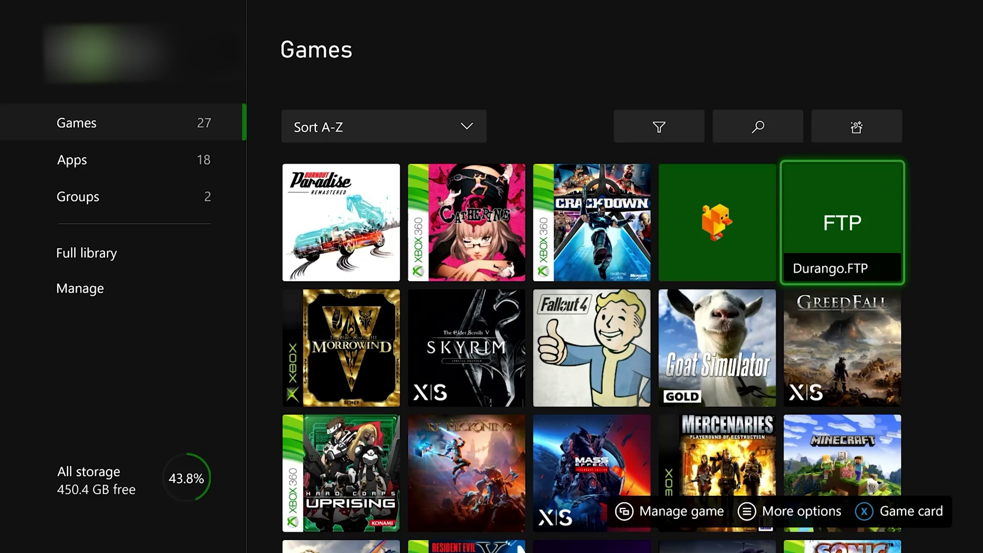
pyautogui.press('Return')
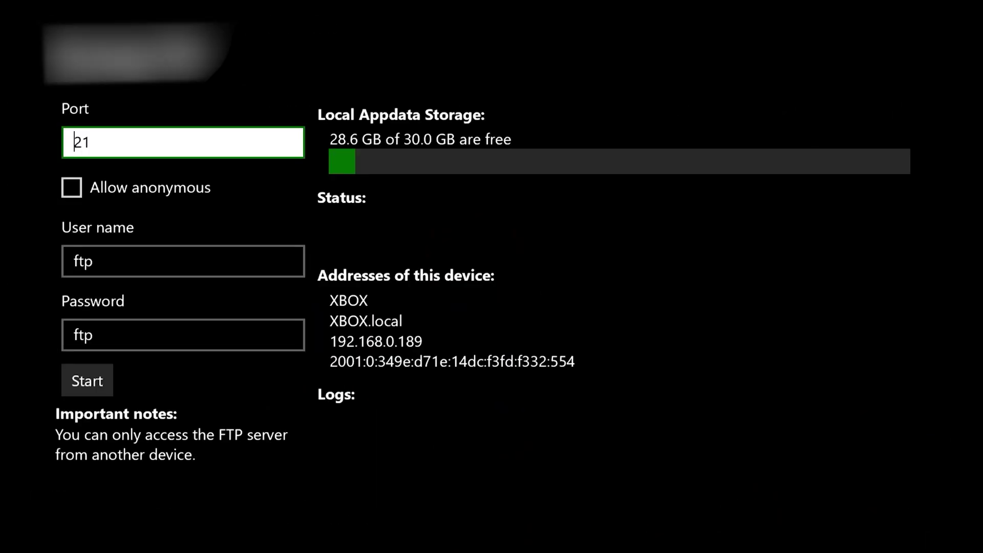
# Start the DurangoFTP server on port 21.
pyautogui.press('Down')
pyautogui.press('Down')
pyautogui.press('Down')
pyautogui.press('Down')
pyautogui.press('Return')
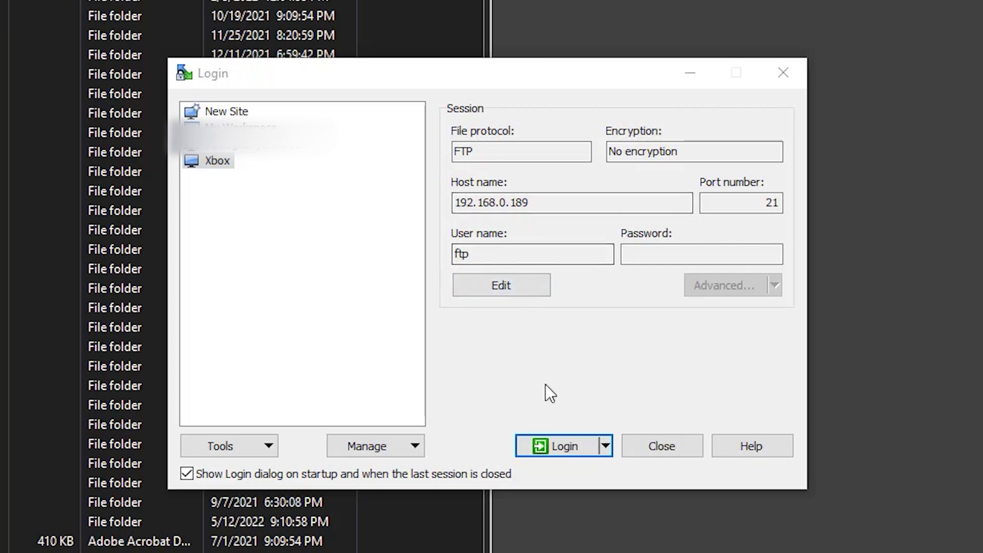
# Connect WinSCP to the Xbox and browse to /D/PSX/BIOS showing SCPH1001.BIN.
pyautogui.click(548, 446)
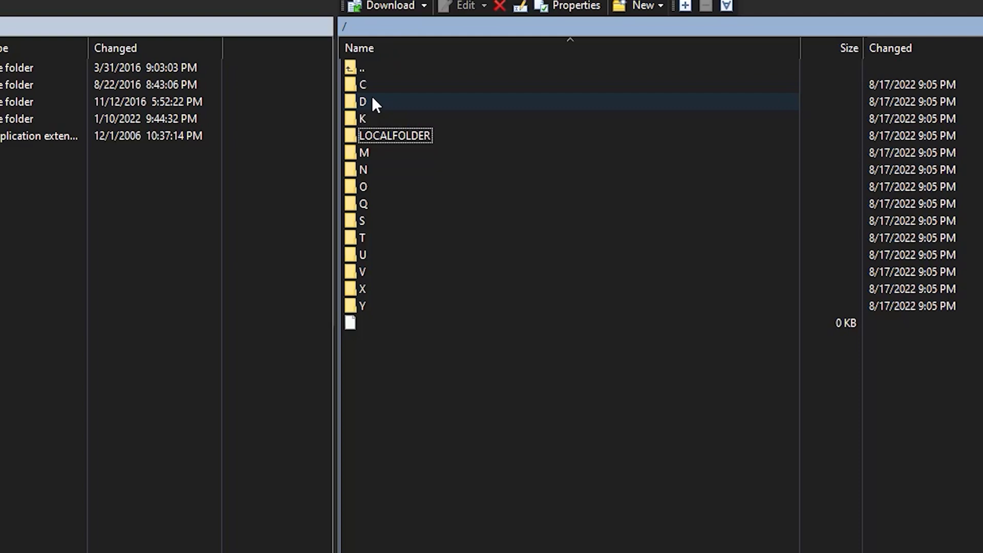
pyautogui.doubleClick(372, 100)
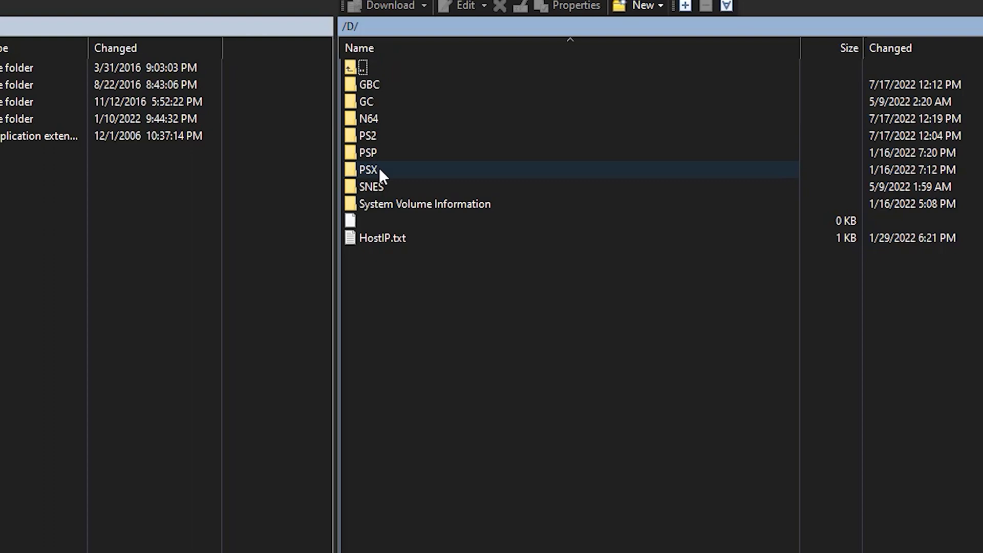
pyautogui.click(364, 170)
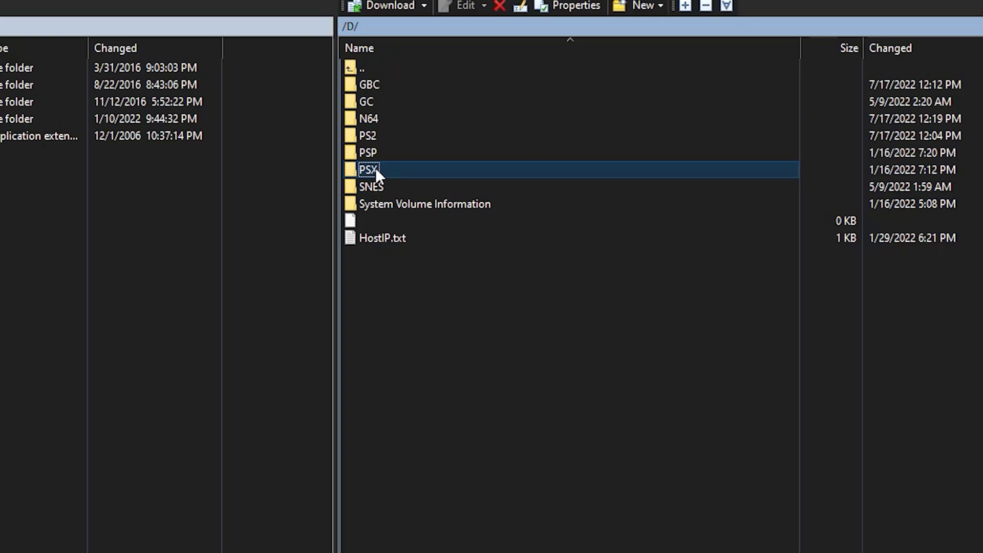
pyautogui.doubleClick(377, 168)
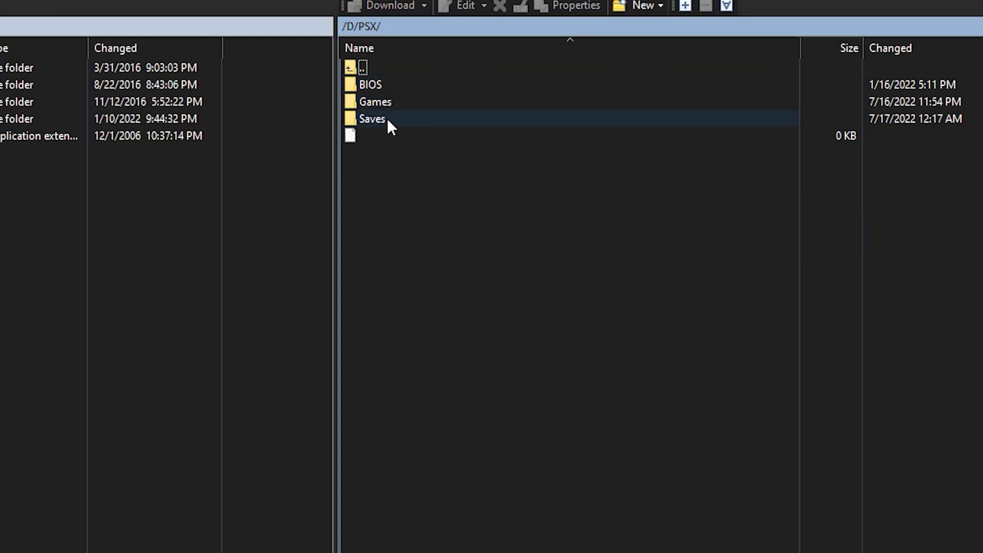
pyautogui.doubleClick(370, 85)
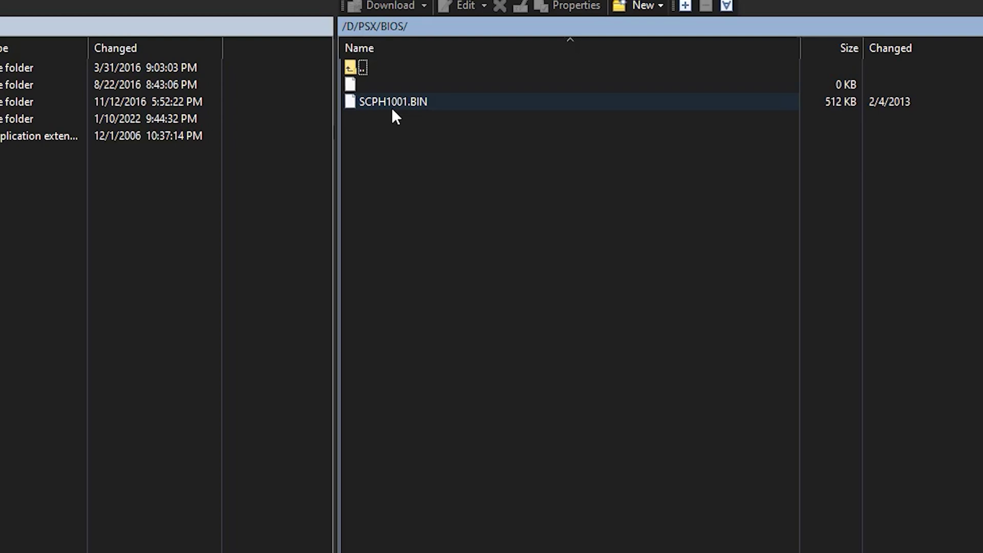
# Browse the Armored Core - Project Phantasma game folder and the Saves folder, then return to /D/PSX/.
pyautogui.doubleClick(361, 70)
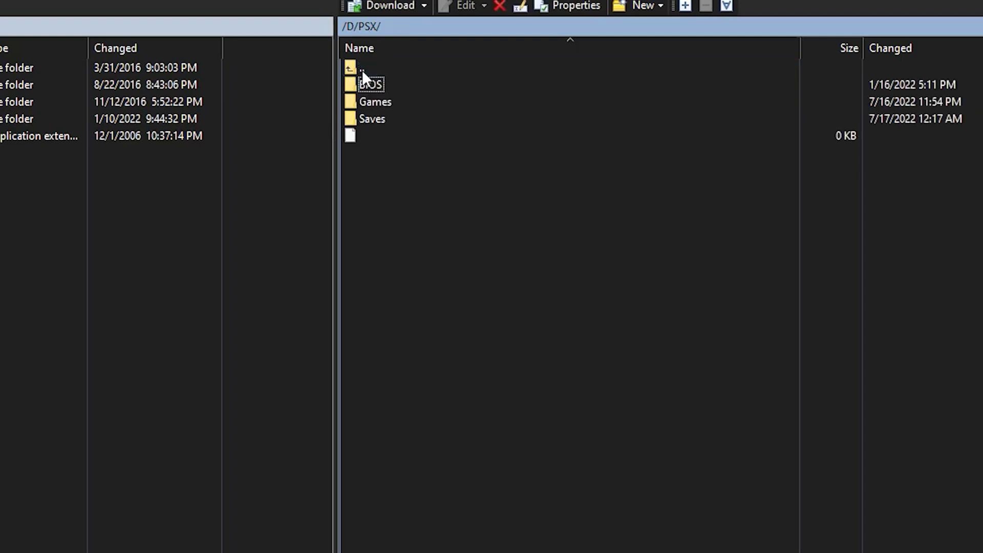
pyautogui.doubleClick(380, 105)
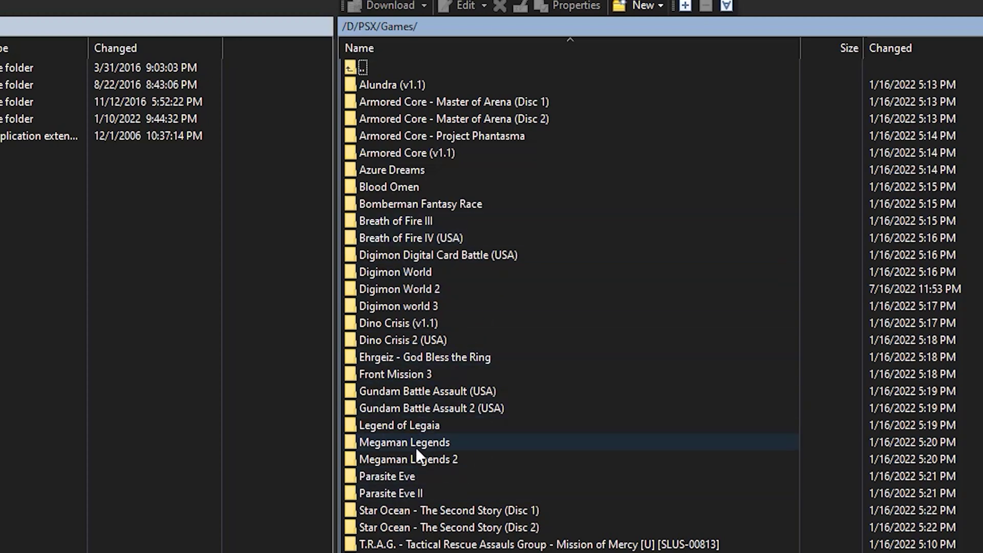
pyautogui.doubleClick(440, 137)
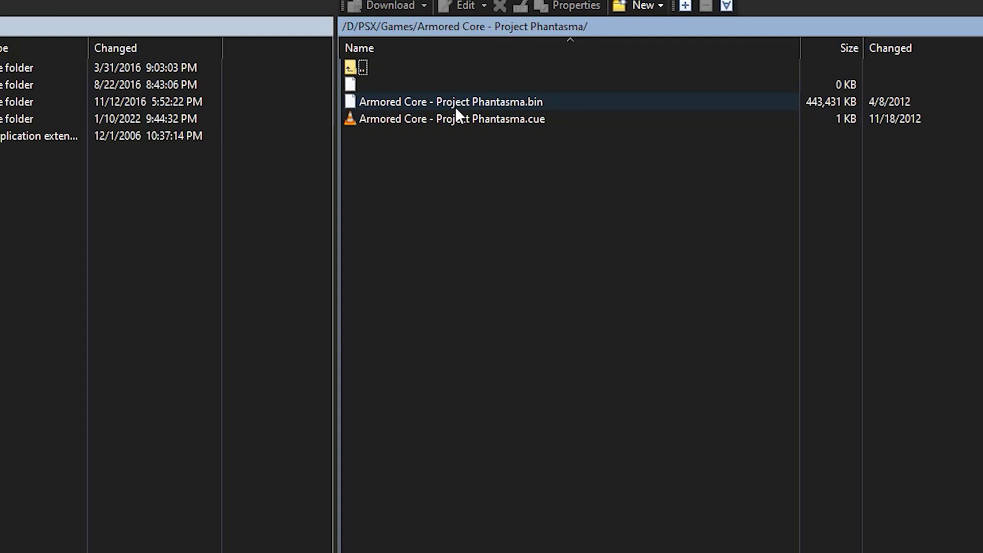
pyautogui.doubleClick(364, 66)
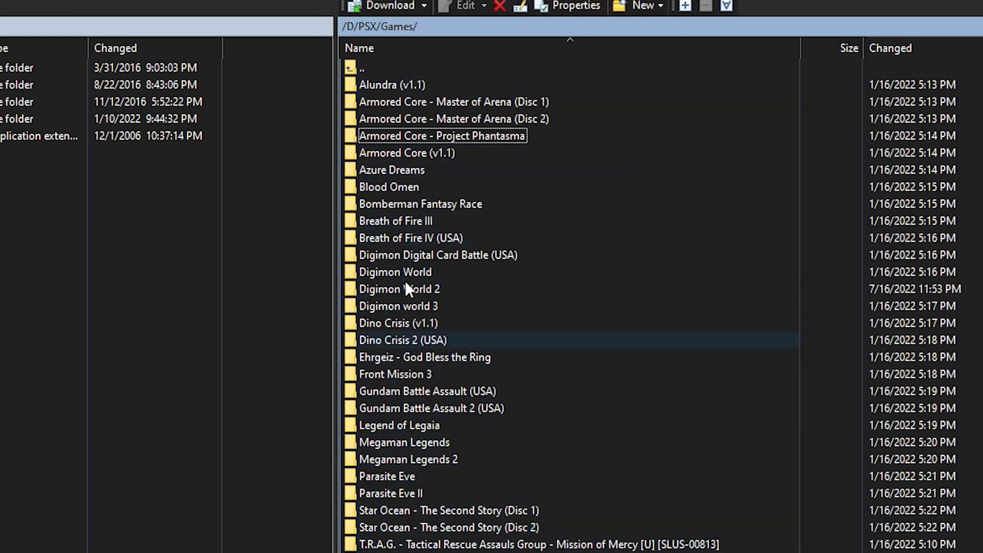
pyautogui.doubleClick(364, 67)
pyautogui.doubleClick(372, 116)
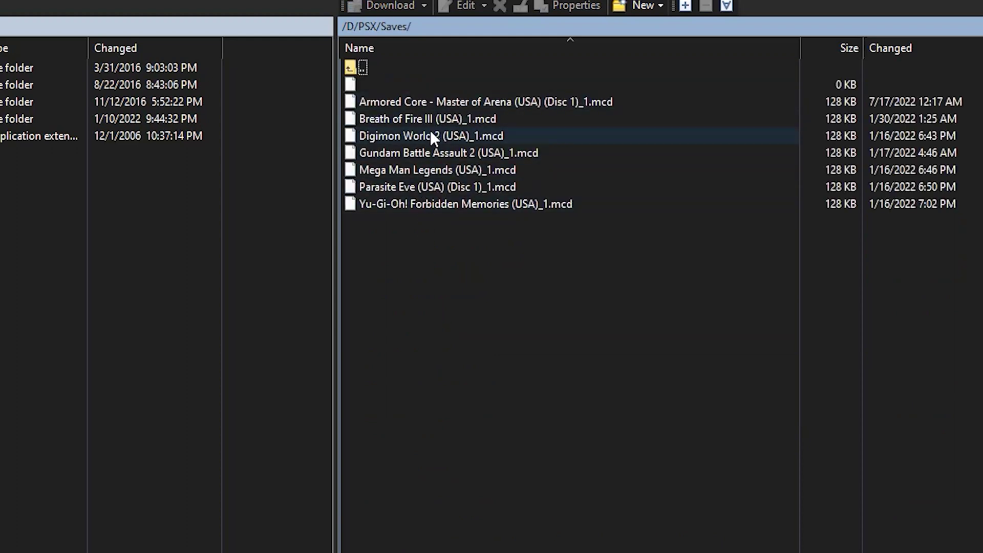
pyautogui.doubleClick(366, 66)
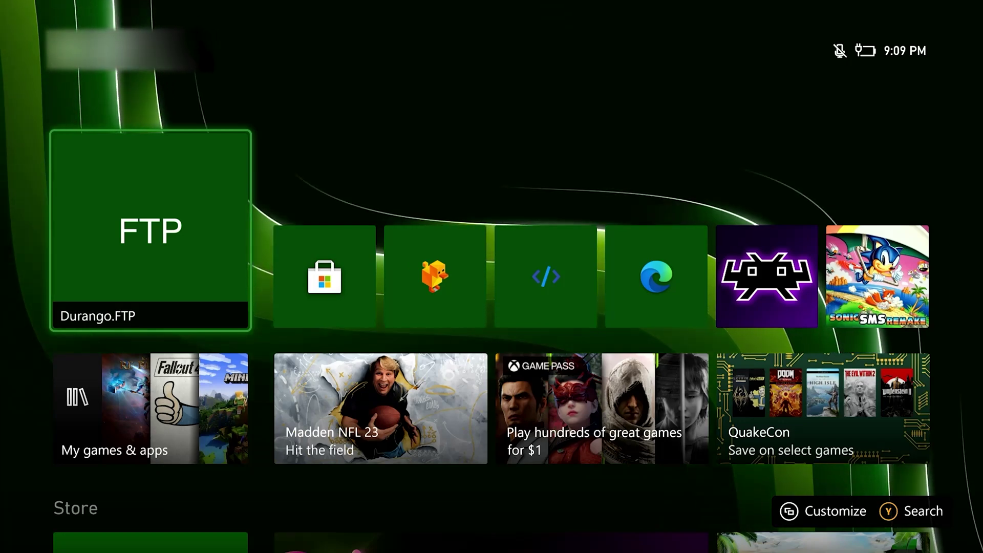
# Open the installed Games library and move focus to the DuckStation tile.
pyautogui.press('Down')
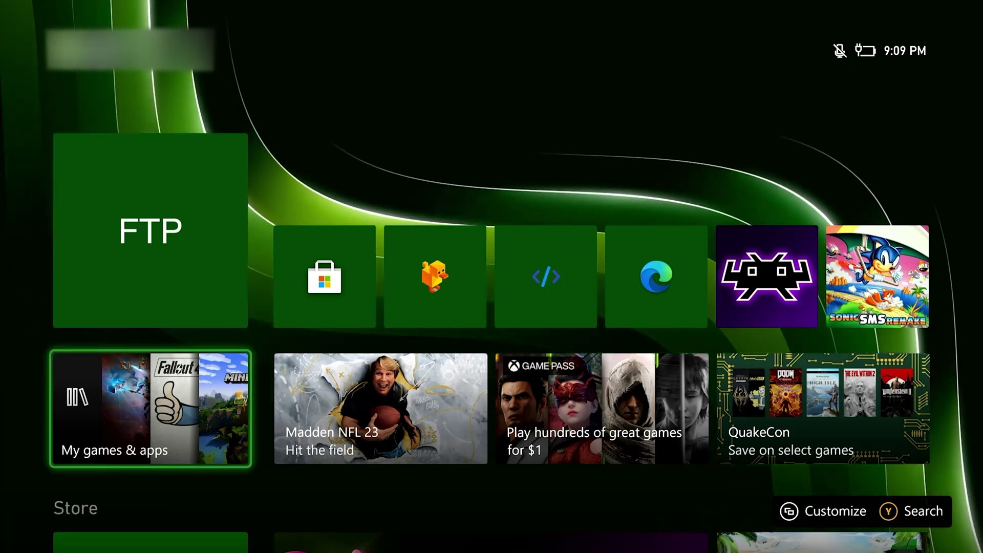
pyautogui.press('Return')
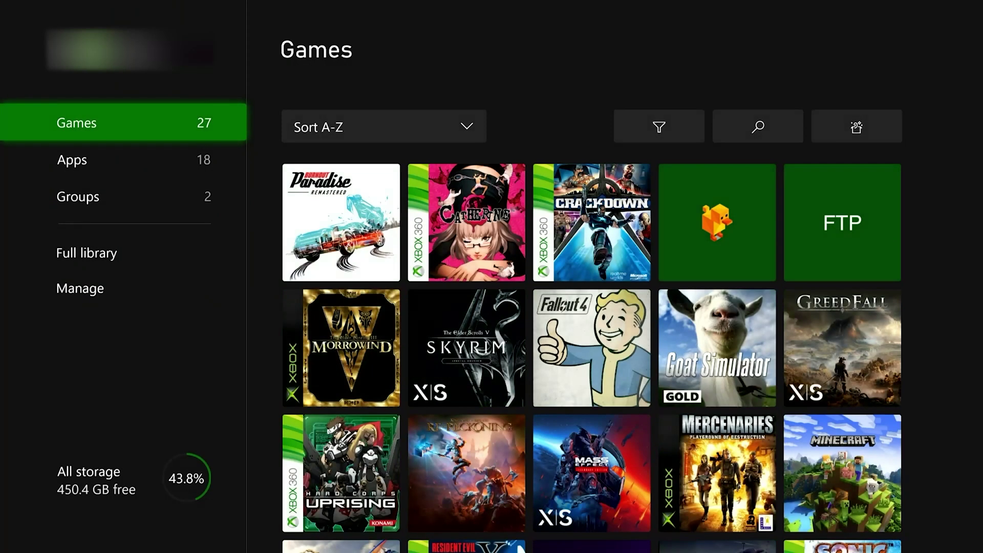
pyautogui.press('Right')
pyautogui.press('Right')
pyautogui.press('Right')
pyautogui.press('Right')
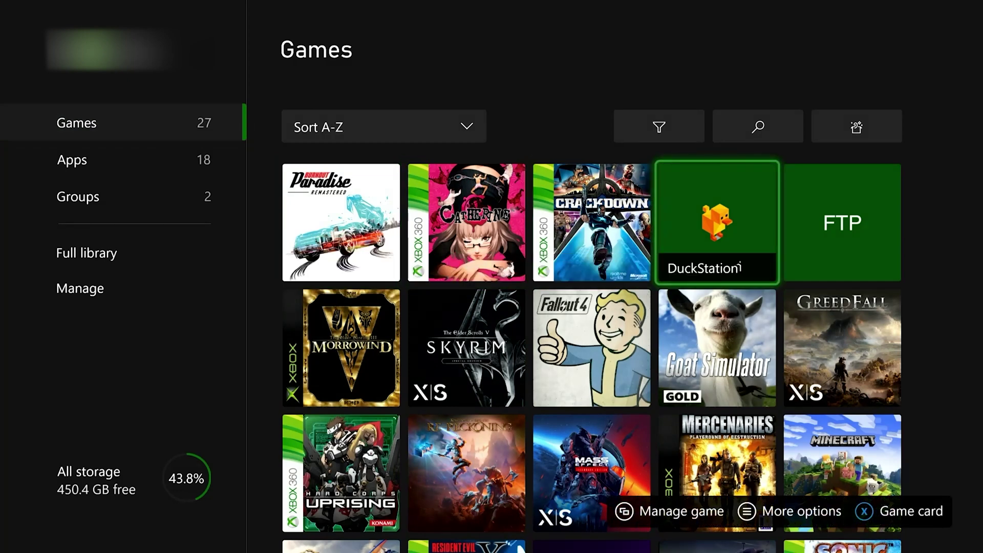
# Launch DuckStation and bring up its main menu.
pyautogui.press('Return')
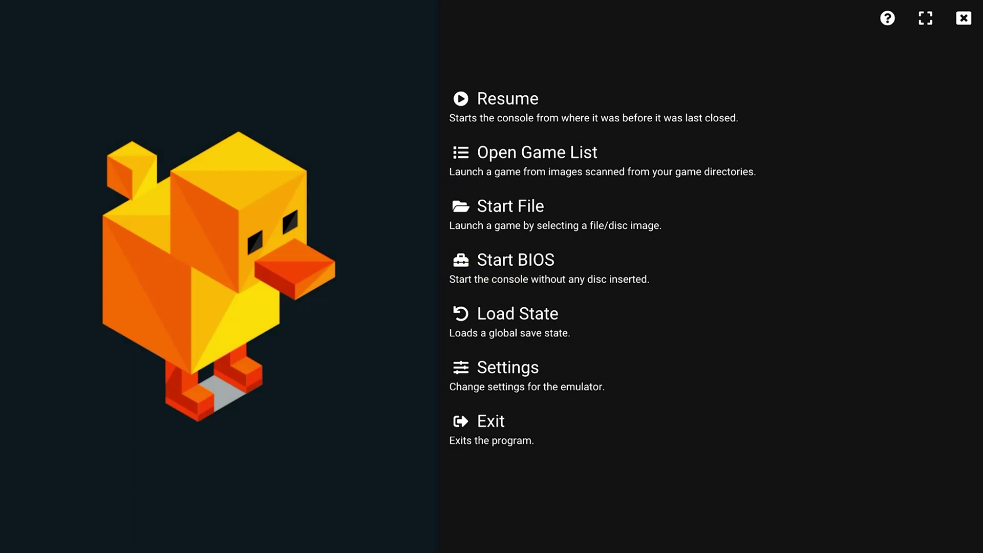
pyautogui.press('Down')
pyautogui.press('Down')
pyautogui.press('Down')
pyautogui.press('Down')
pyautogui.press('Down')
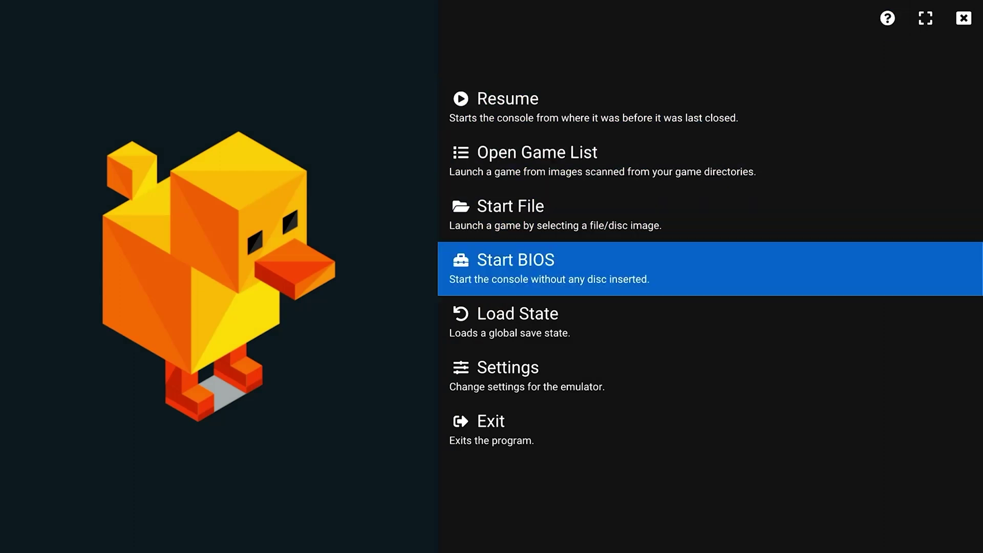
pyautogui.press('Up')
pyautogui.press('Up')
pyautogui.press('Up')
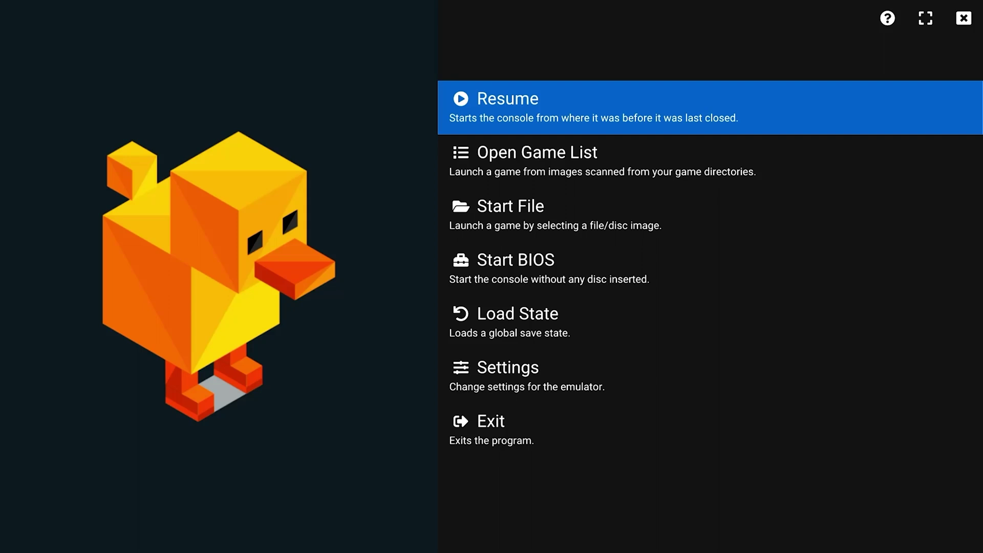
# Open the emulator settings and page past Game List and Console toward BIOS Settings.
pyautogui.press('Down')
pyautogui.press('Down')
pyautogui.press('Down')
pyautogui.press('Down')
pyautogui.press('Down')
pyautogui.press('Return')
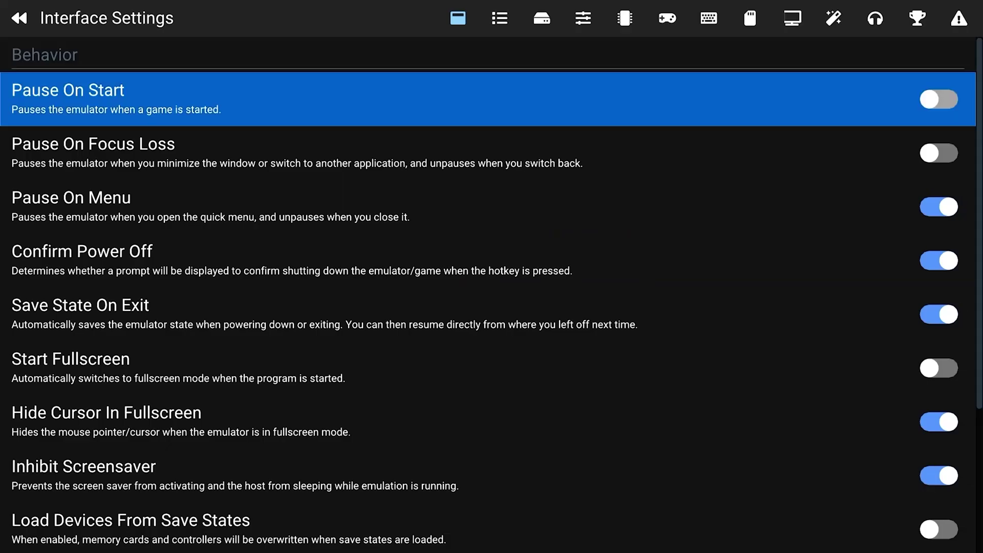
pyautogui.press('Right')
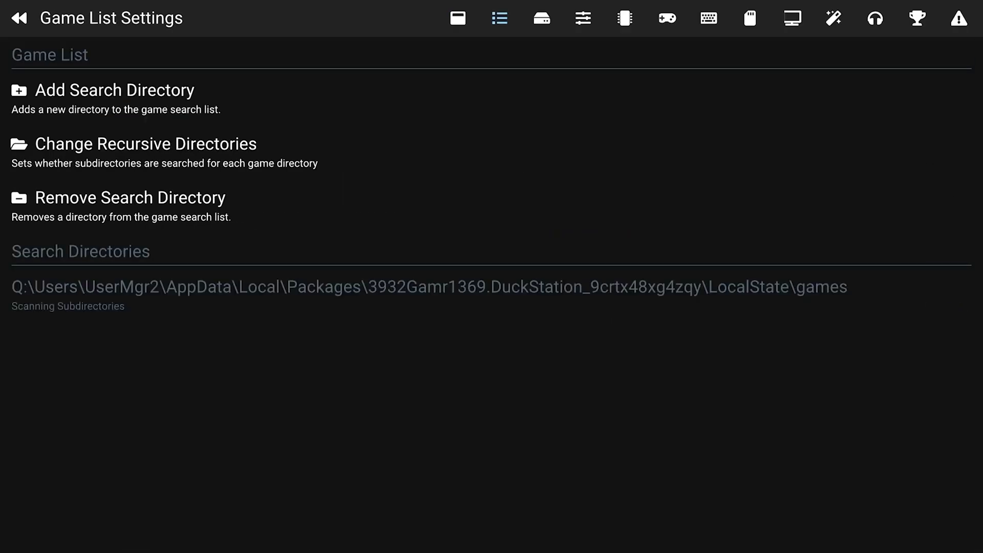
pyautogui.press('Right')
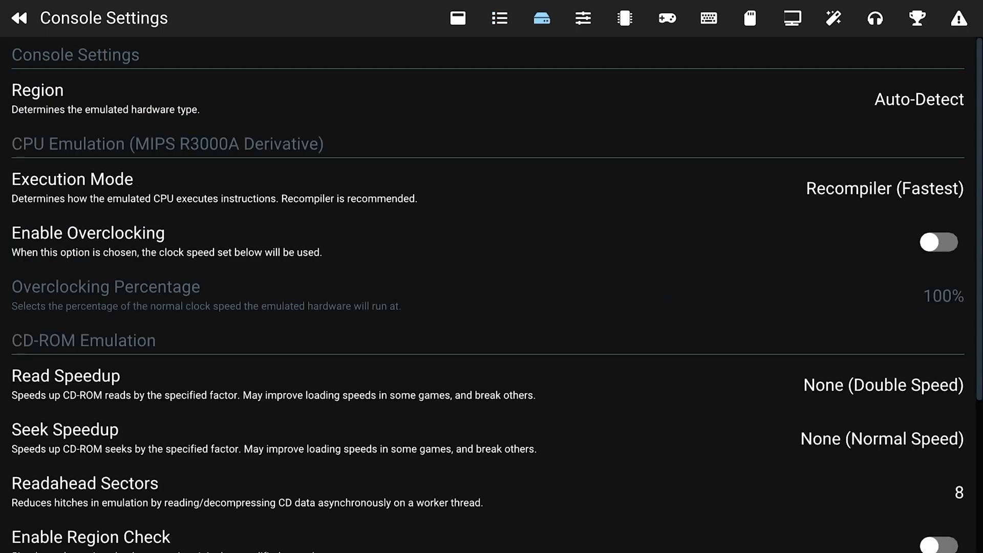
pyautogui.press('Right')
pyautogui.press('Right')
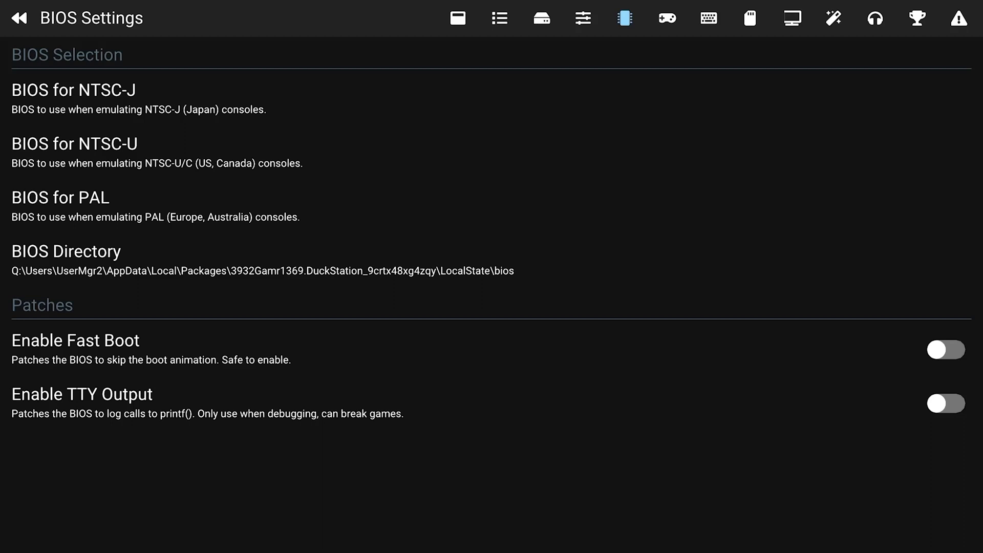
# Set the BIOS directory to D:\PSX\BIOS.
pyautogui.press('Down')
pyautogui.press('Down')
pyautogui.press('Down')
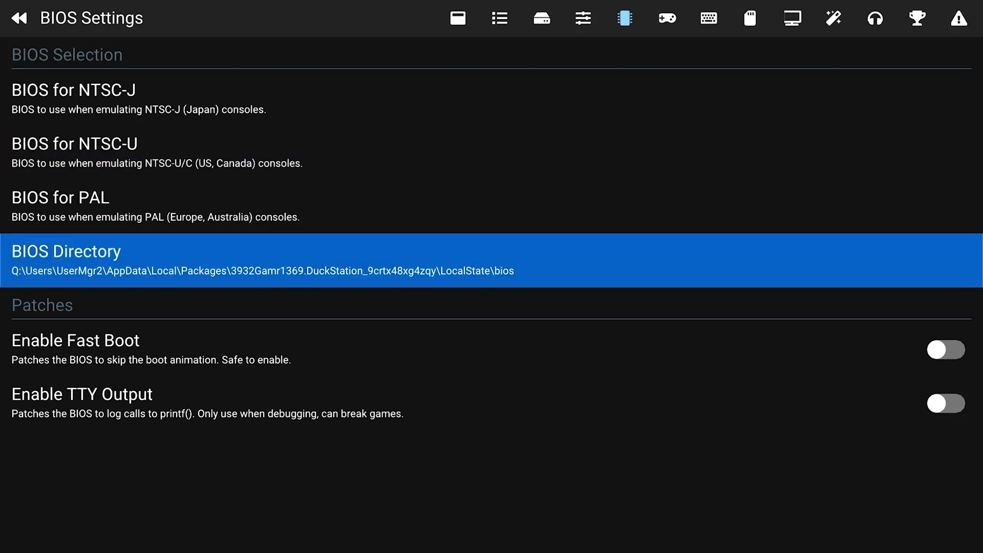
pyautogui.press('Return')
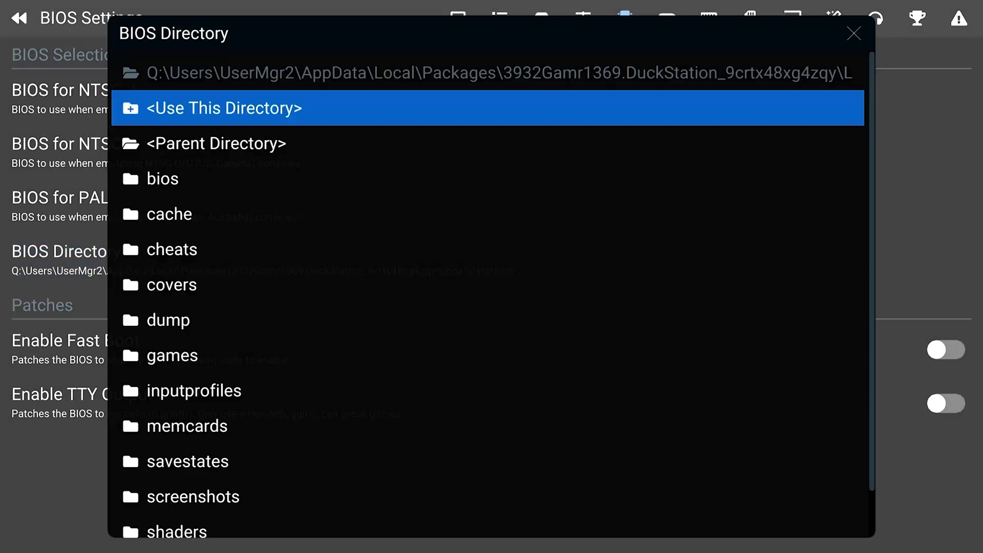
pyautogui.press('Down')
pyautogui.press('Return')
pyautogui.press('Return')
pyautogui.press('Return')
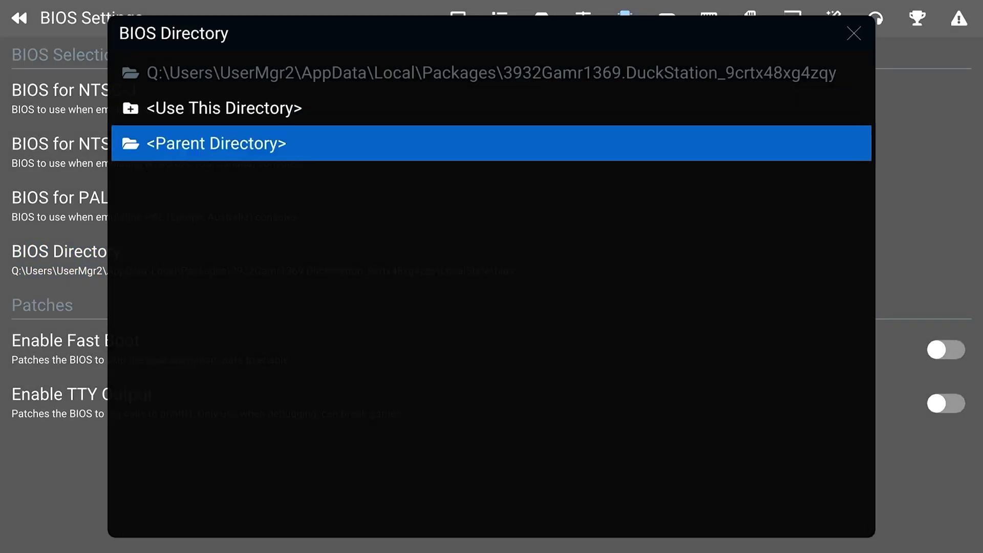
pyautogui.press('Return')
pyautogui.press('Return')
pyautogui.press('Return')
pyautogui.press('Return')
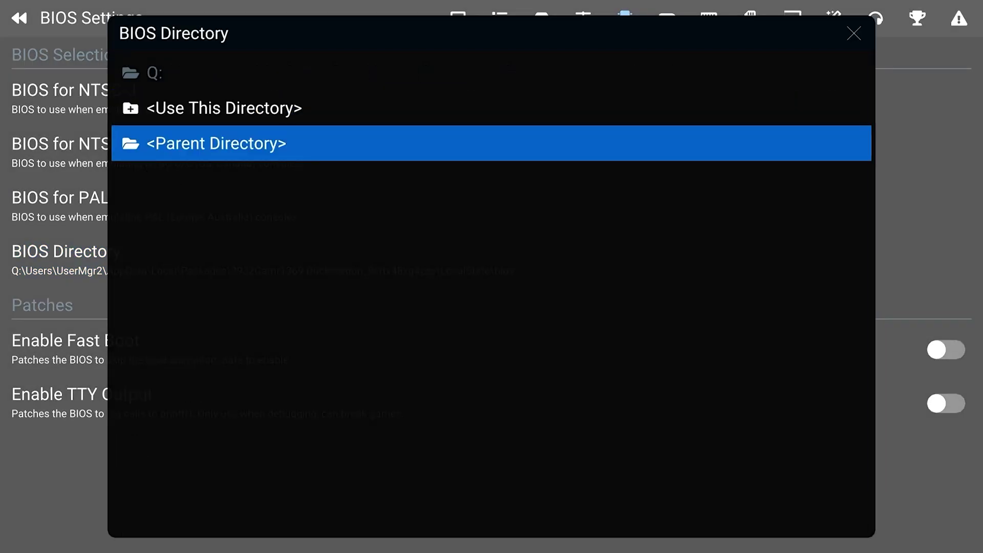
pyautogui.press('Return')
pyautogui.press('Down')
pyautogui.press('Down')
pyautogui.press('Down')
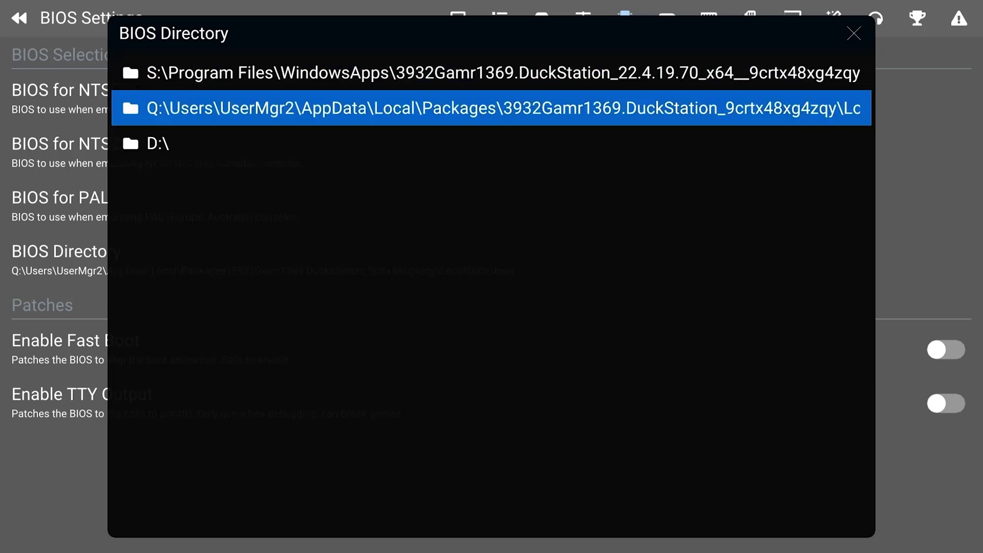
pyautogui.press('Return')
pyautogui.press('Down')
pyautogui.press('Down')
pyautogui.press('Down')
pyautogui.press('Down')
pyautogui.press('Down')
pyautogui.press('Down')
pyautogui.press('Return')
pyautogui.press('Down')
pyautogui.press('Down')
pyautogui.press('Return')
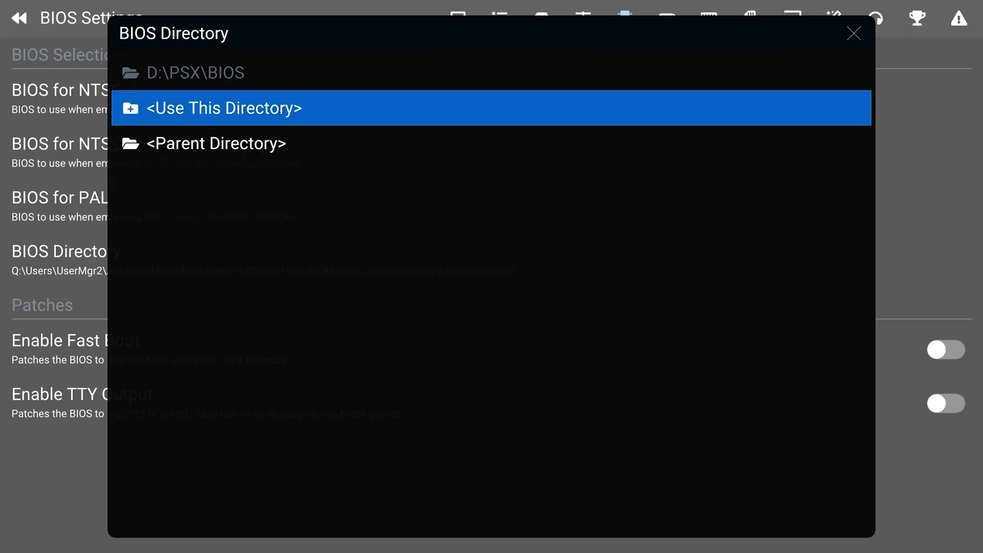
pyautogui.press('Return')
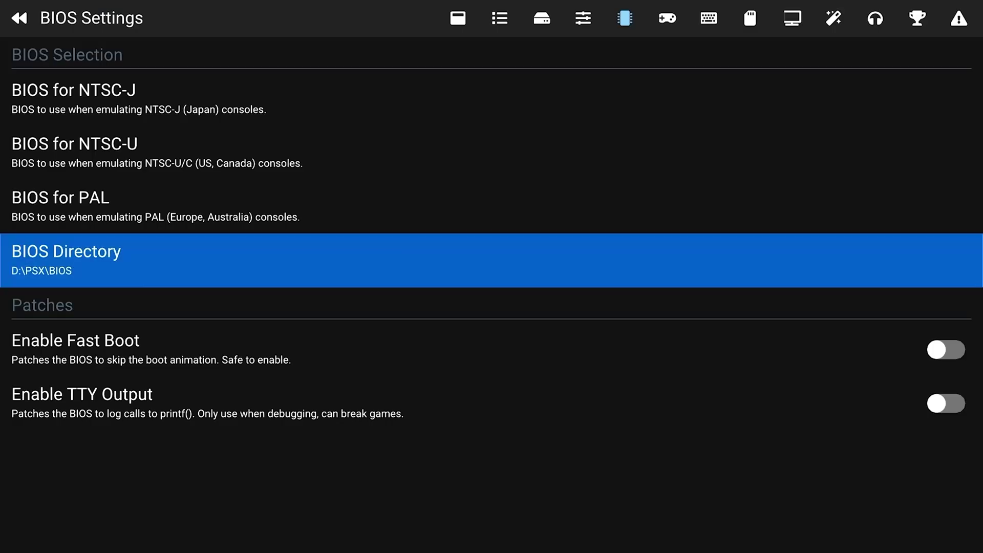
# Assign SCPH1001.BIN as the NTSC-U BIOS.
pyautogui.press('Up')
pyautogui.press('Up')
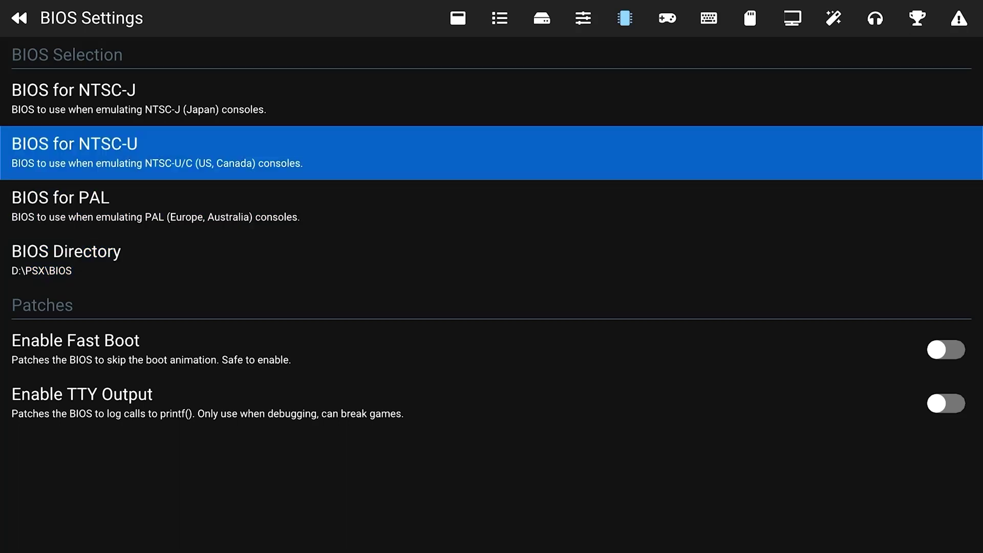
pyautogui.press('Return')
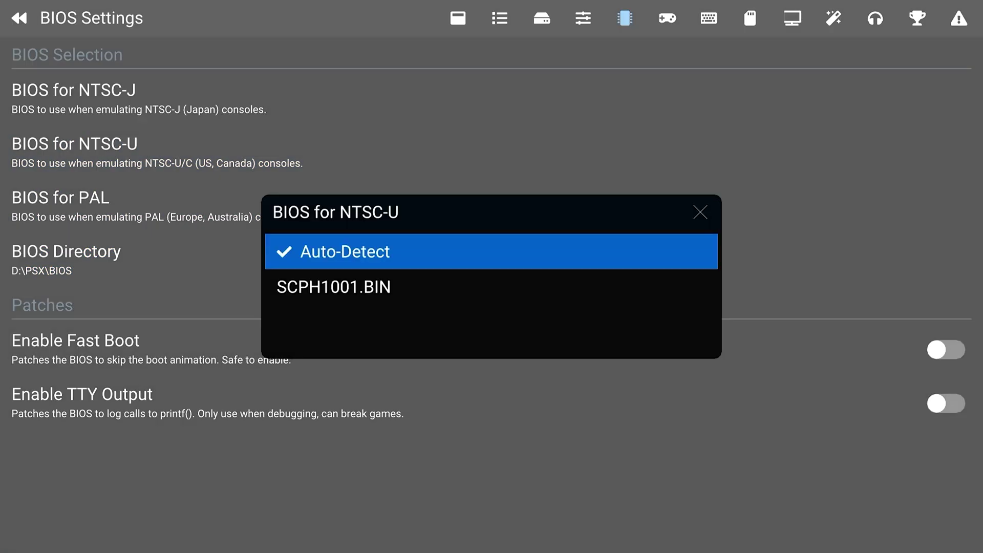
pyautogui.press('Down')
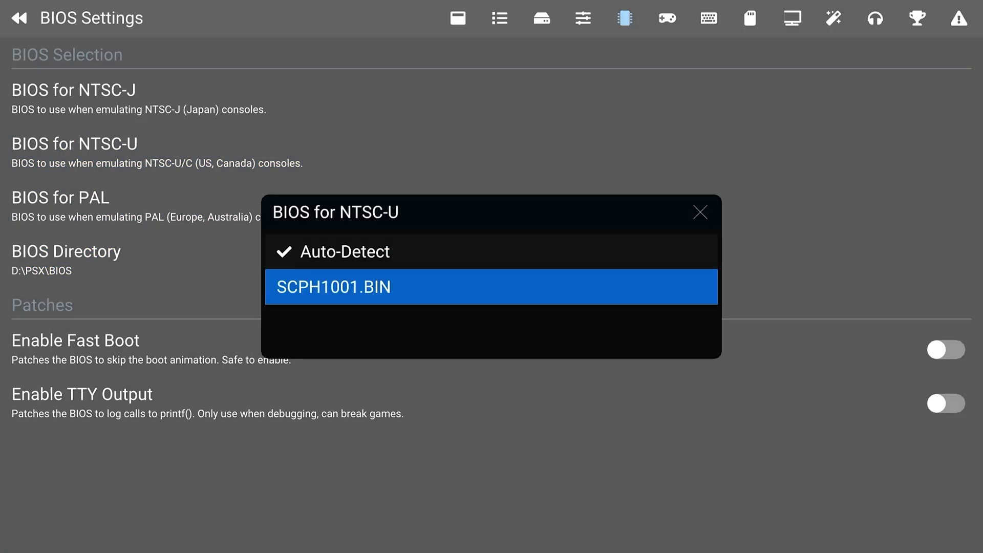
pyautogui.press('Return')
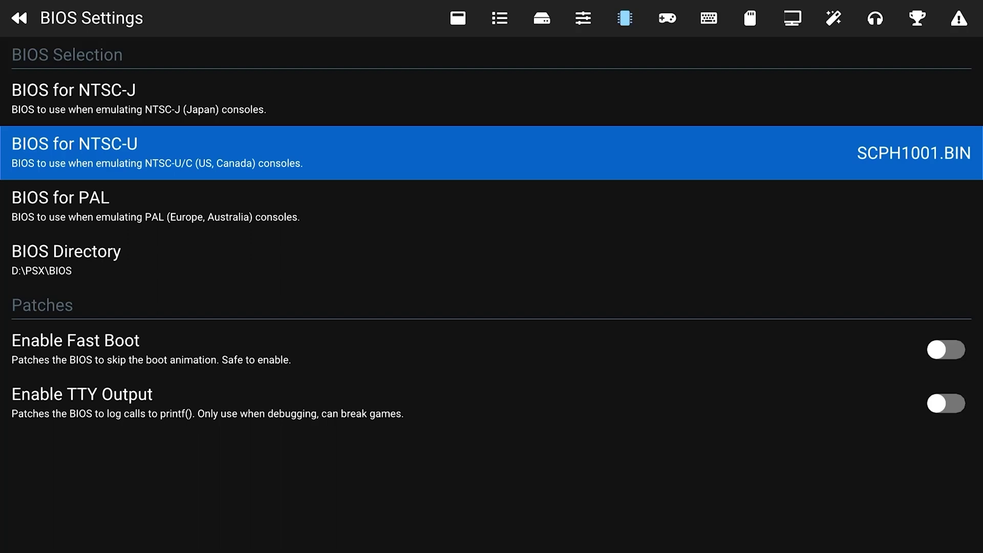
# Bind the Open Quick Menu hotkey to Controller0/Button8, then go to Display Settings.
pyautogui.press('Right')
pyautogui.press('Right')
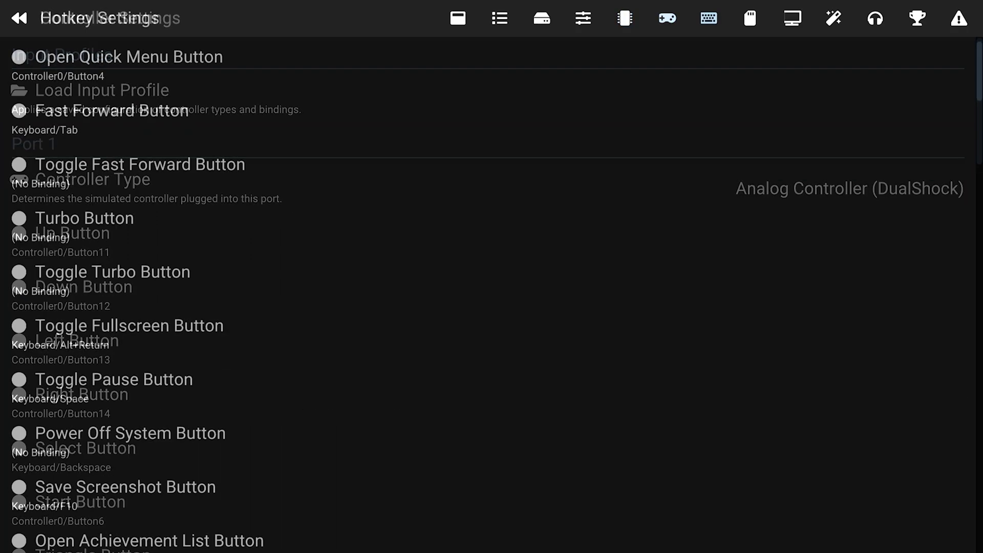
pyautogui.press('Up')
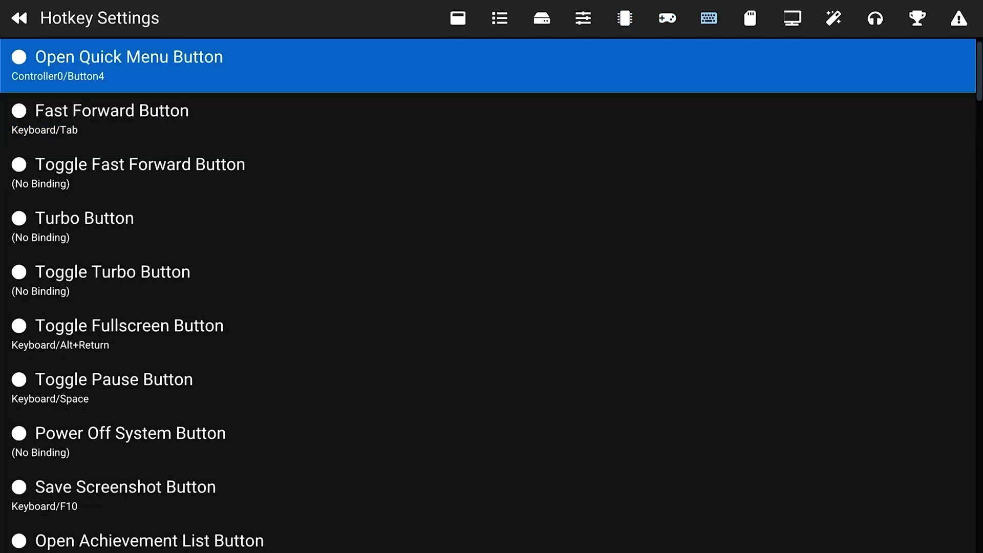
pyautogui.press('Return')
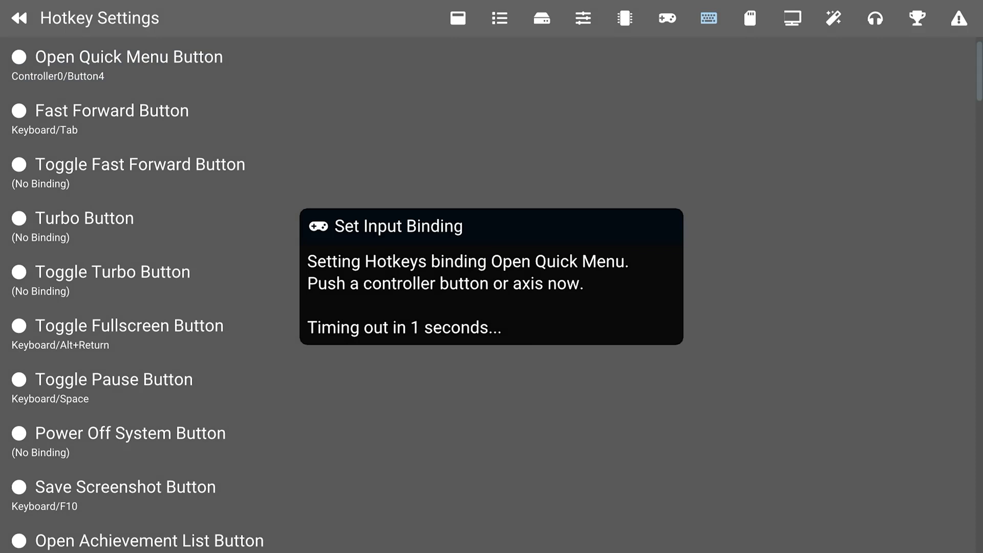
pyautogui.press('Down')
pyautogui.press('Down')
pyautogui.press('Up')
pyautogui.press('Up')
pyautogui.press('Down')
pyautogui.press('Up')
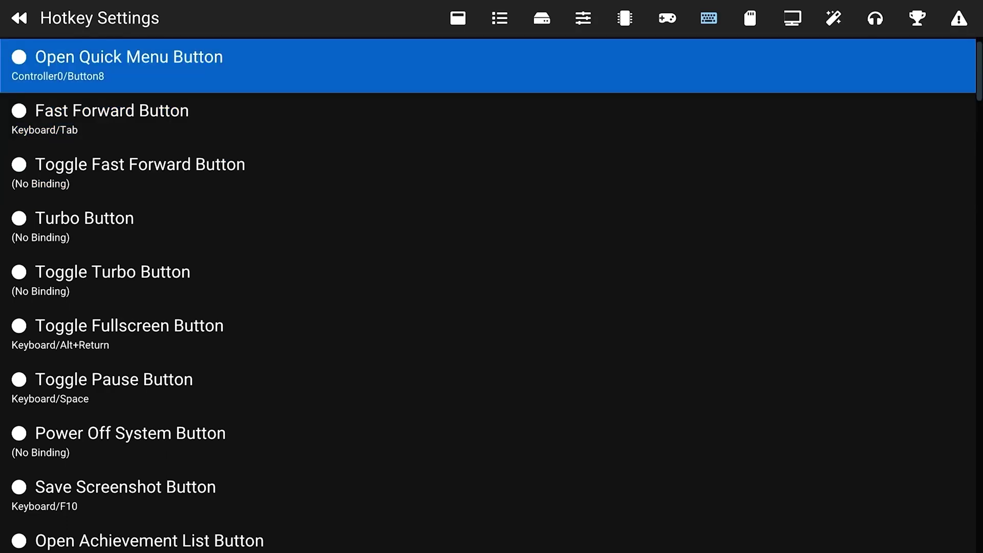
pyautogui.press('Return')
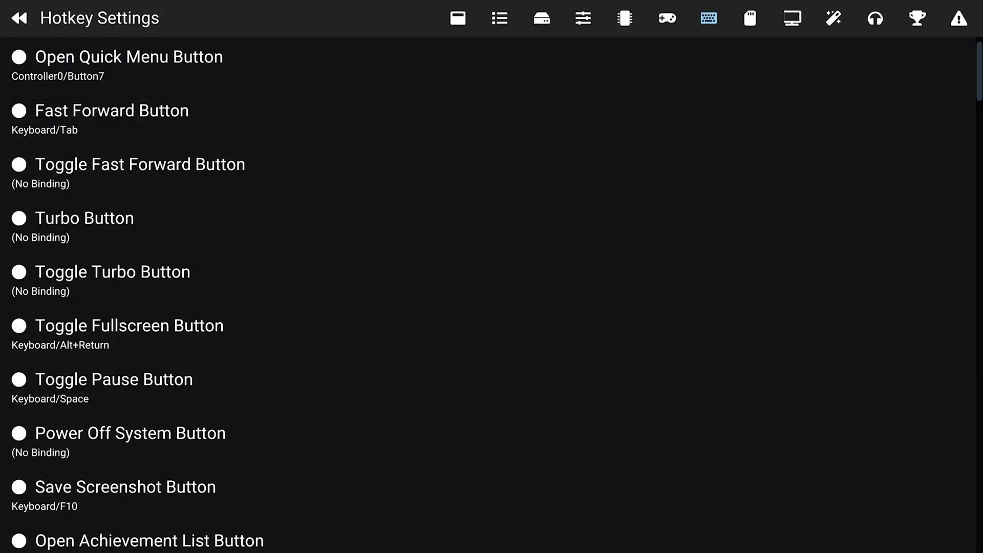
pyautogui.press('Down')
pyautogui.press('Down')
pyautogui.press('Up')
pyautogui.press('Up')
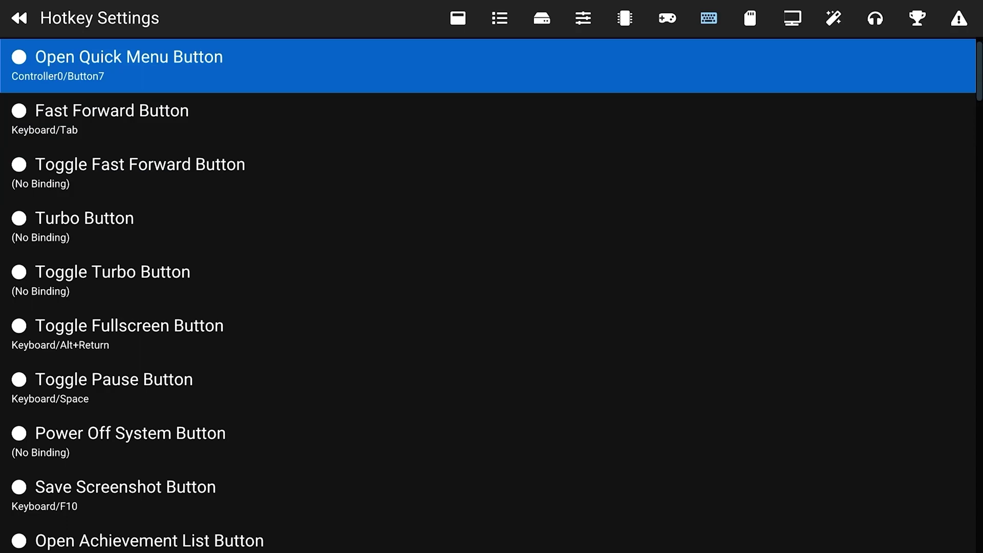
pyautogui.press('Return')
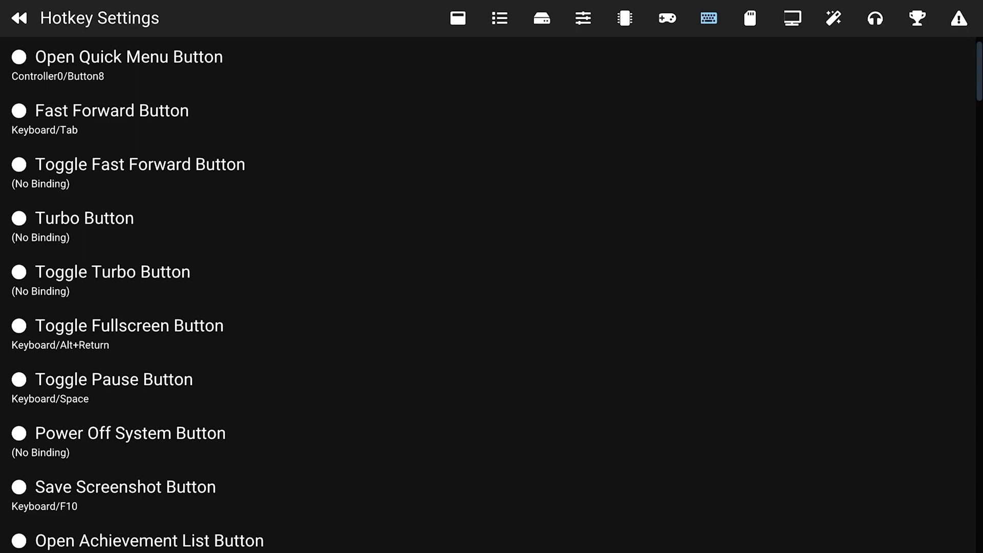
pyautogui.press('pagedown')
pyautogui.press('pagedown')
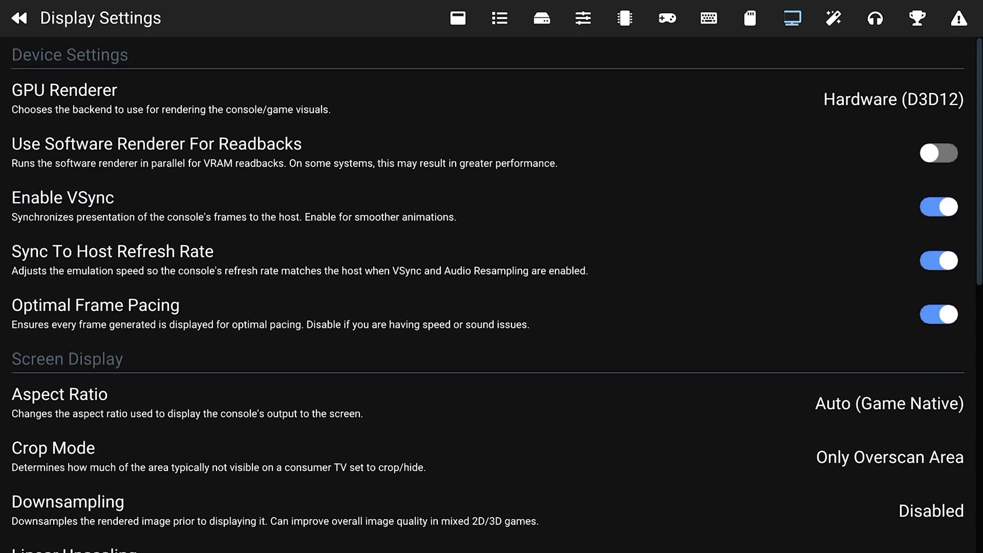
# Keep Hardware (D3D12) as the GPU renderer, then go to Enhancement Settings.
pyautogui.press('Down')
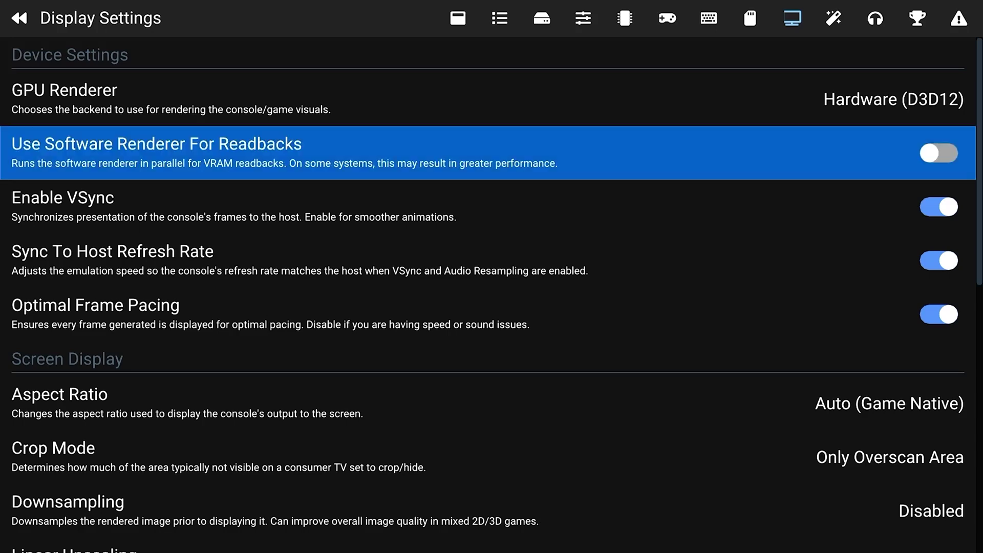
pyautogui.press('Up')
pyautogui.press('Return')
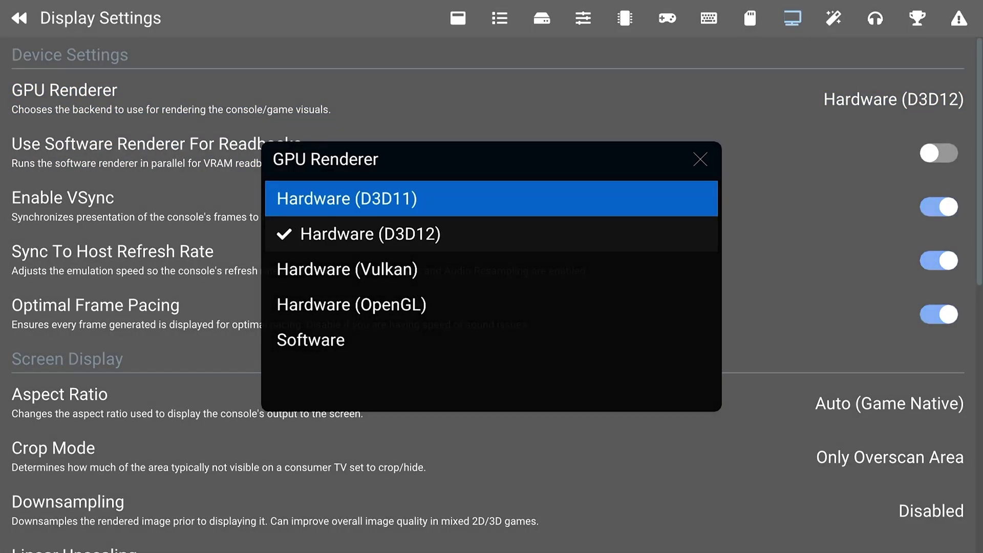
pyautogui.press('Down')
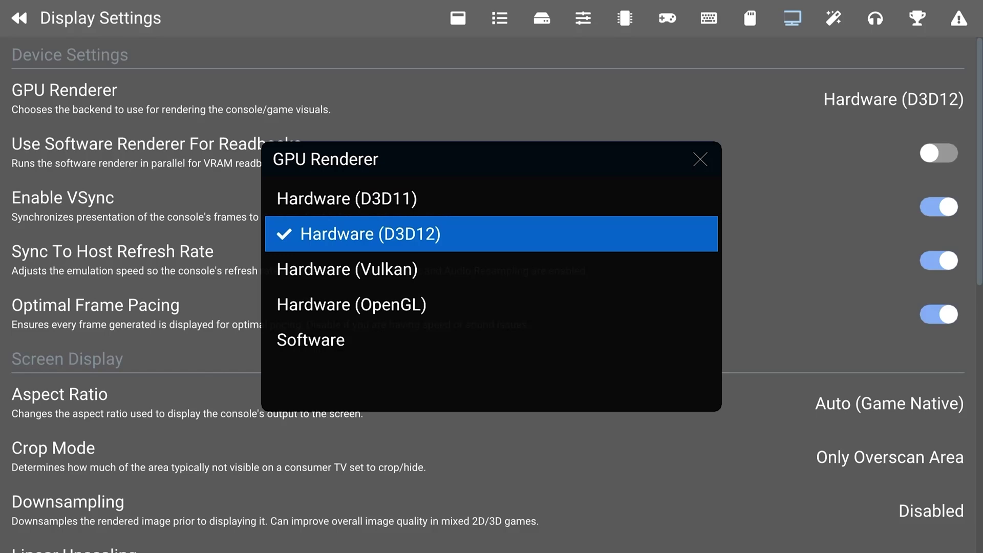
pyautogui.press('Down')
pyautogui.press('Down')
pyautogui.press('Down')
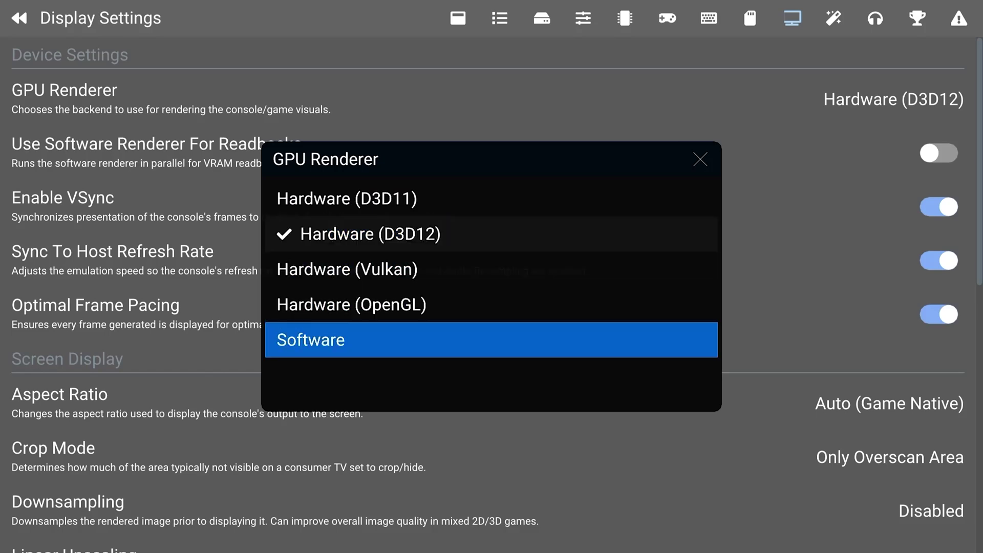
pyautogui.press('Up')
pyautogui.press('Up')
pyautogui.press('Up')
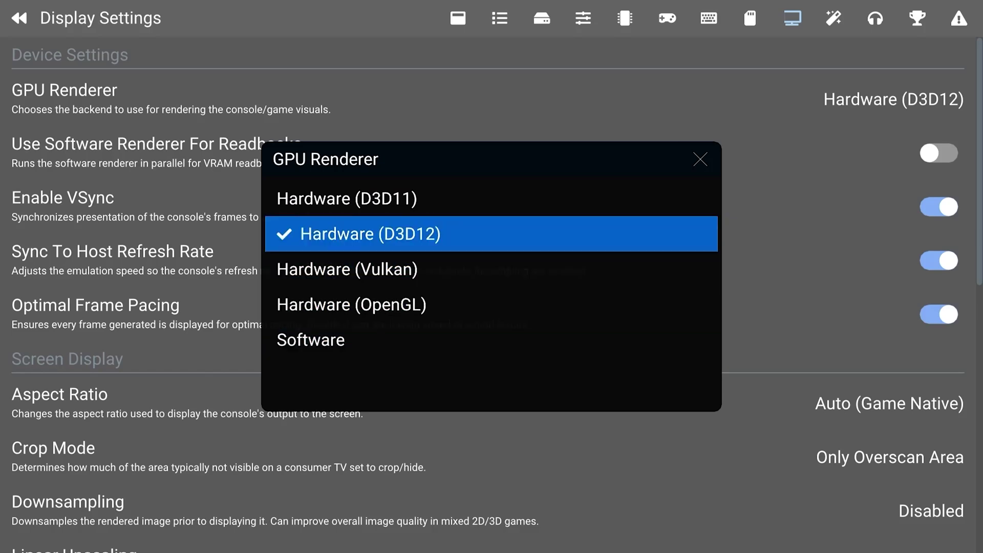
pyautogui.press('Return')
pyautogui.press('Right')
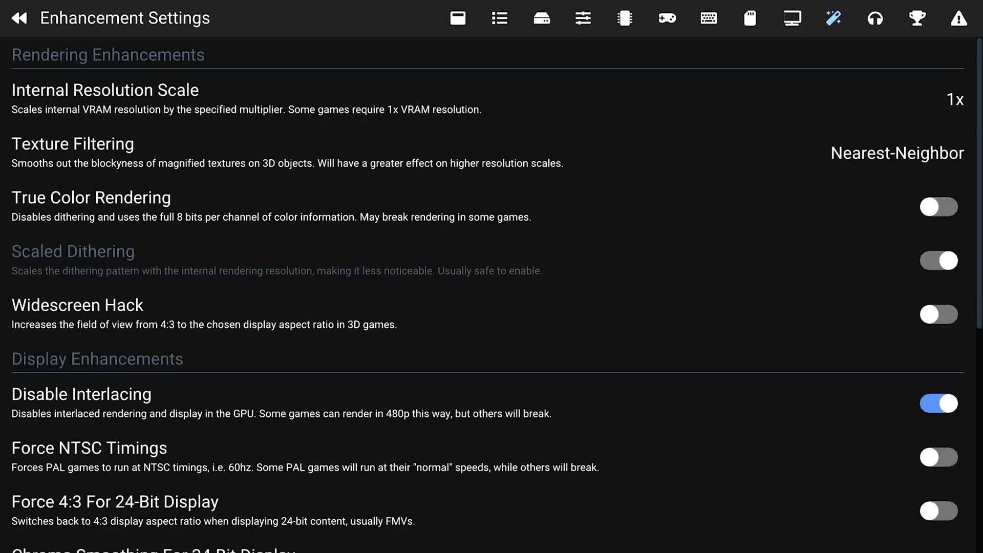
# Set Internal Resolution Scale to 9x (for 4K), then go to Game List Settings.
pyautogui.press('Down')
pyautogui.press('Up')
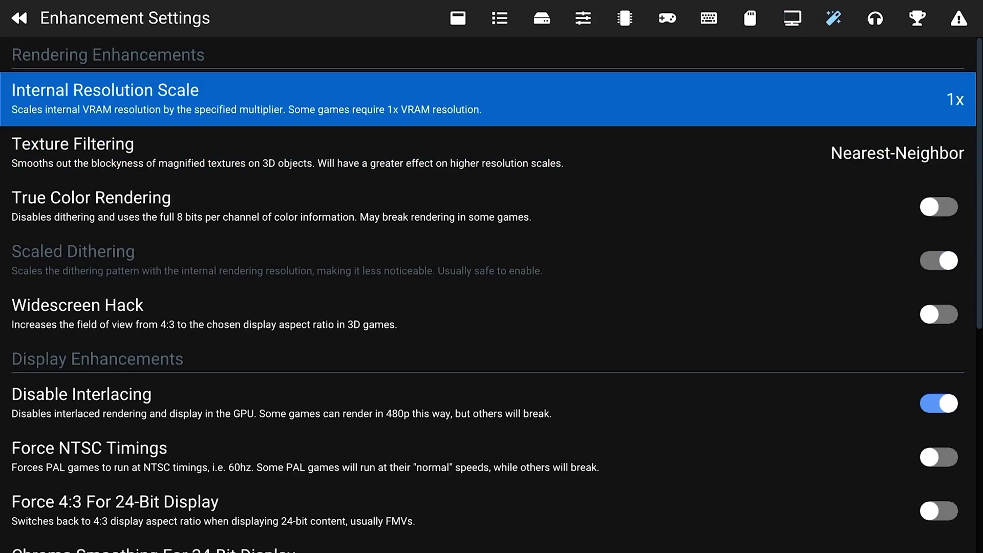
pyautogui.press('Return')
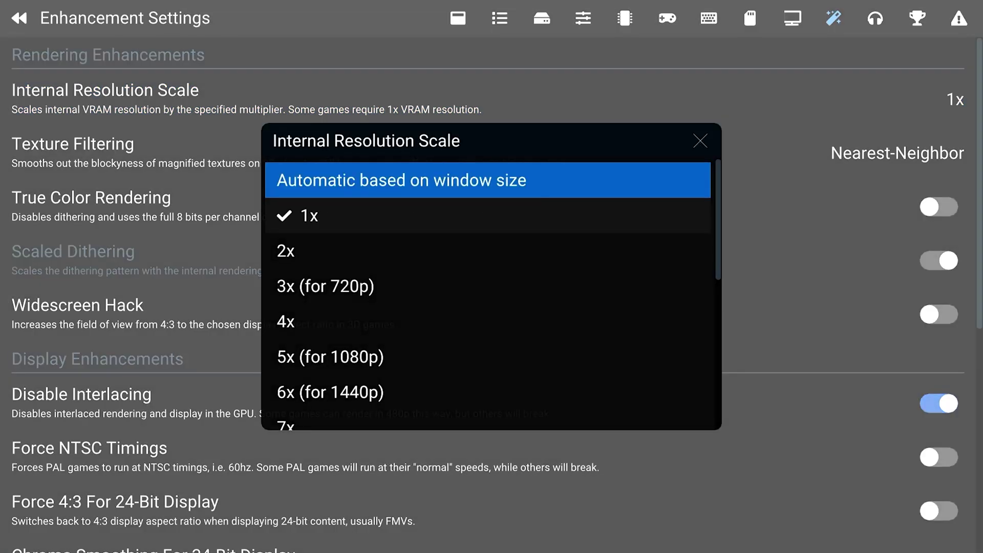
pyautogui.press('Down')
pyautogui.press('Down')
pyautogui.press('Down')
pyautogui.press('Down')
pyautogui.press('Down')
pyautogui.press('Down')
pyautogui.press('Down')
pyautogui.press('Down')
pyautogui.press('Down')
pyautogui.press('Down')
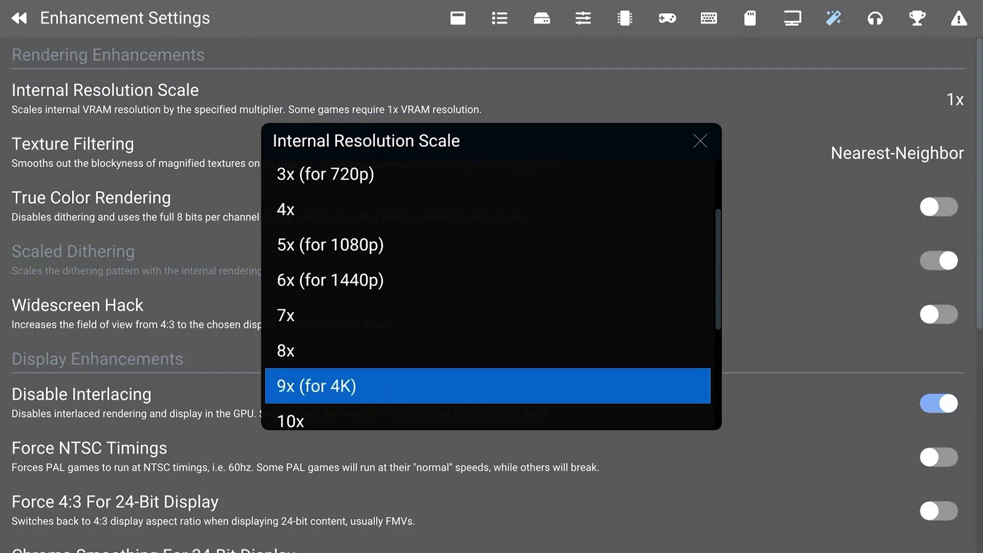
pyautogui.press('Up')
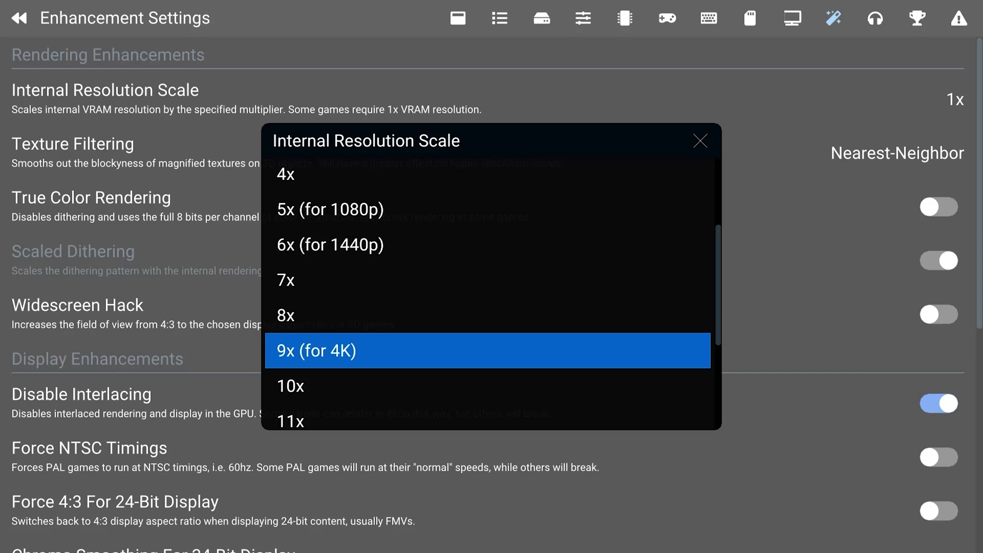
pyautogui.press('Up')
pyautogui.press('Up')
pyautogui.press('Up')
pyautogui.press('Up')
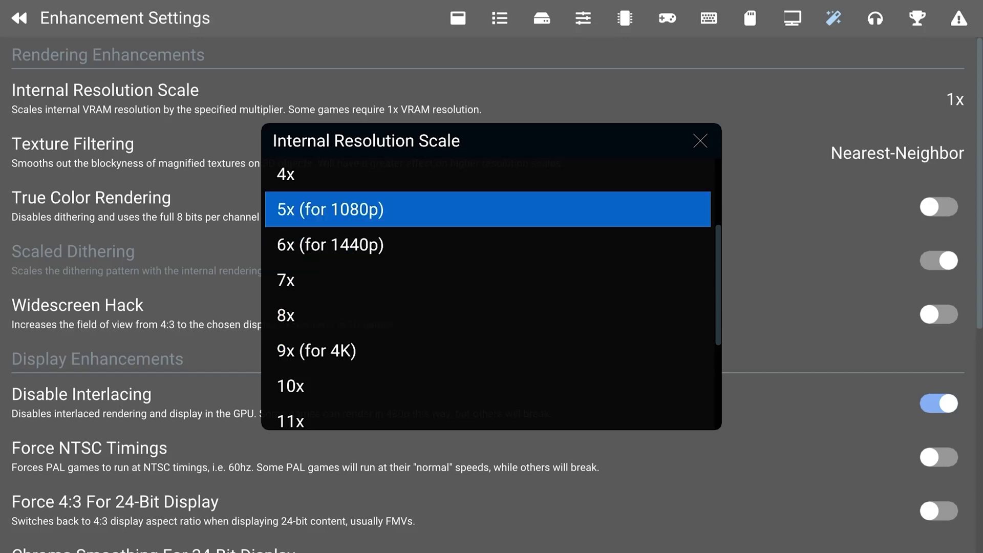
pyautogui.press('Down')
pyautogui.press('Down')
pyautogui.press('Down')
pyautogui.press('Down')
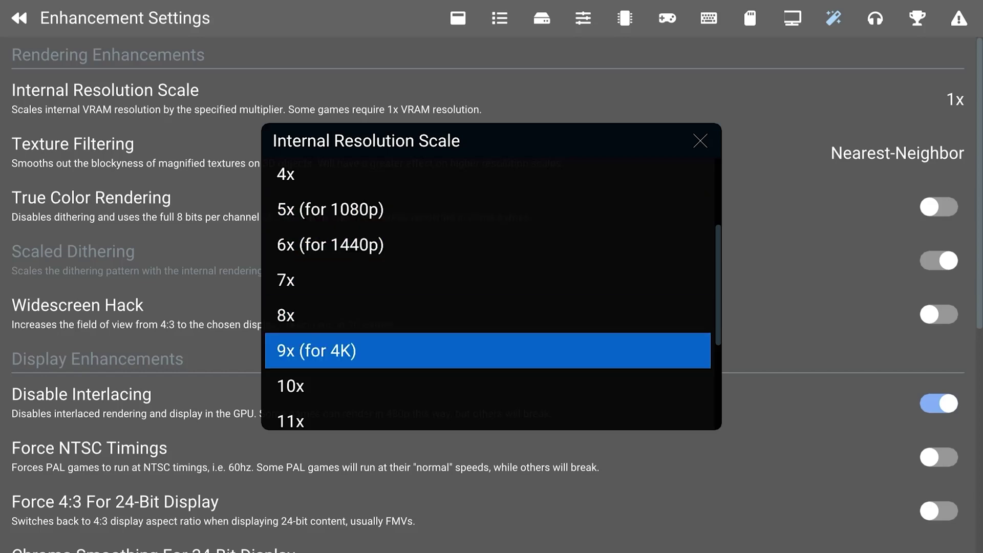
pyautogui.press('Return')
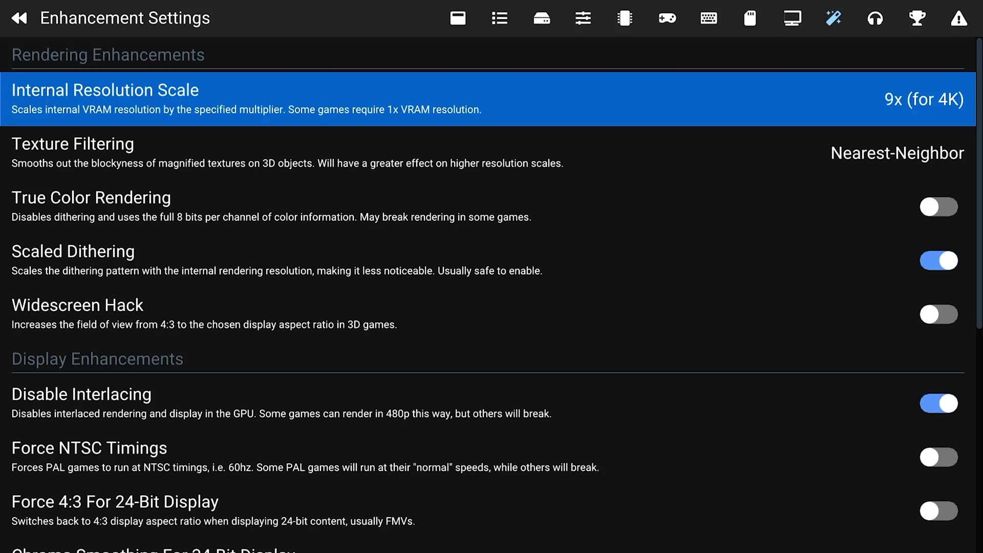
pyautogui.press('pageup')
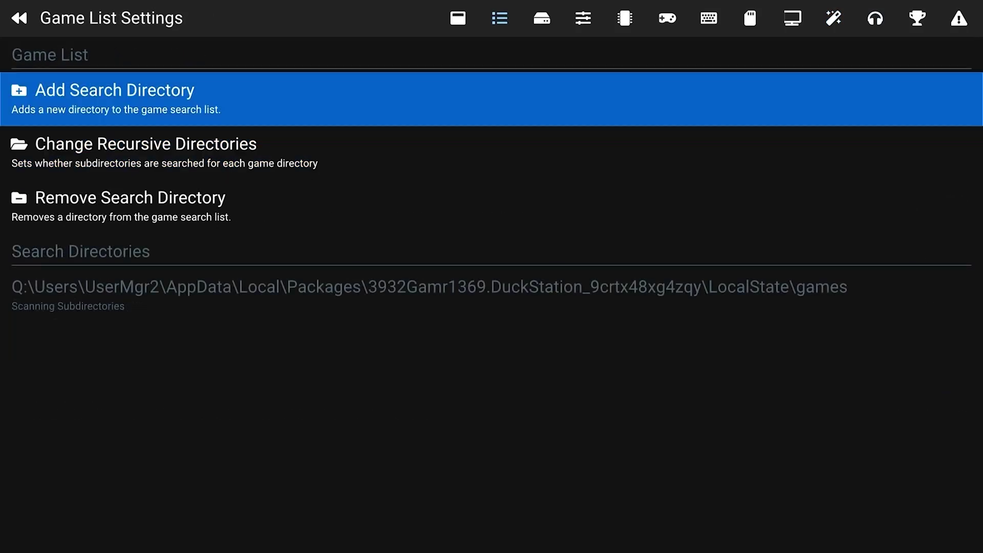
# Add D:\PSX\Games as a second game search directory, then go to Console Settings.
pyautogui.press('Return')
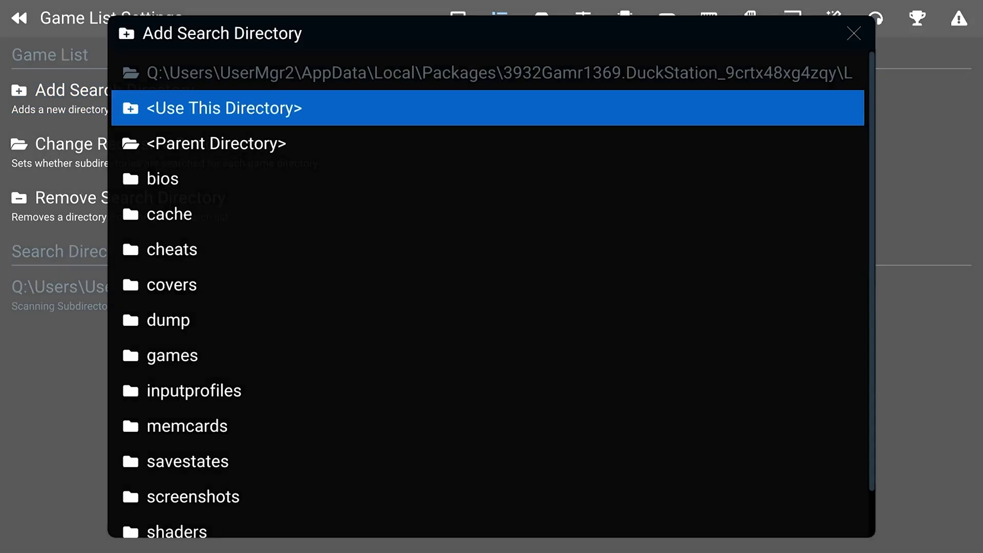
pyautogui.press('Down')
pyautogui.press('Return')
pyautogui.press('Return')
pyautogui.press('Return')
pyautogui.press('Return')
pyautogui.press('Return')
pyautogui.press('Return')
pyautogui.press('Return')
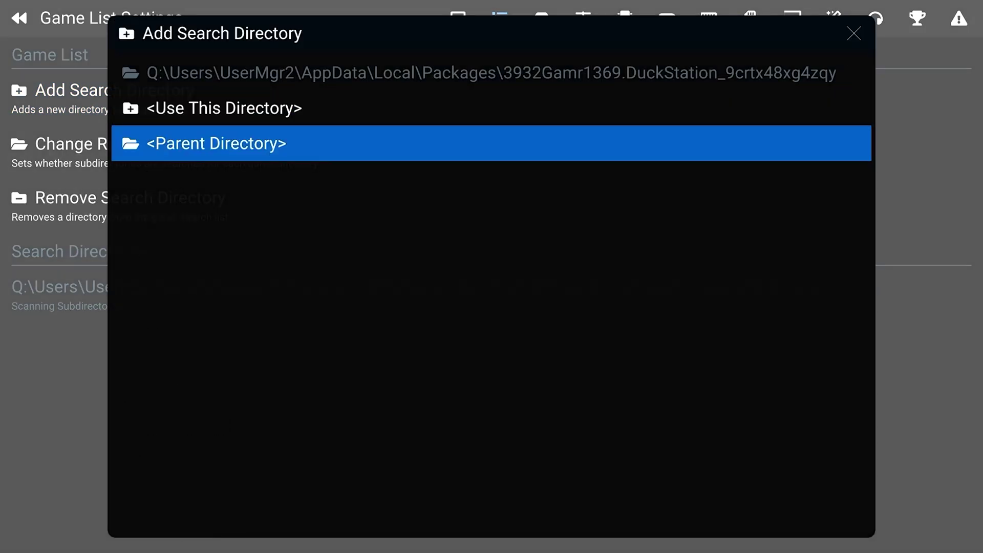
pyautogui.press('Return')
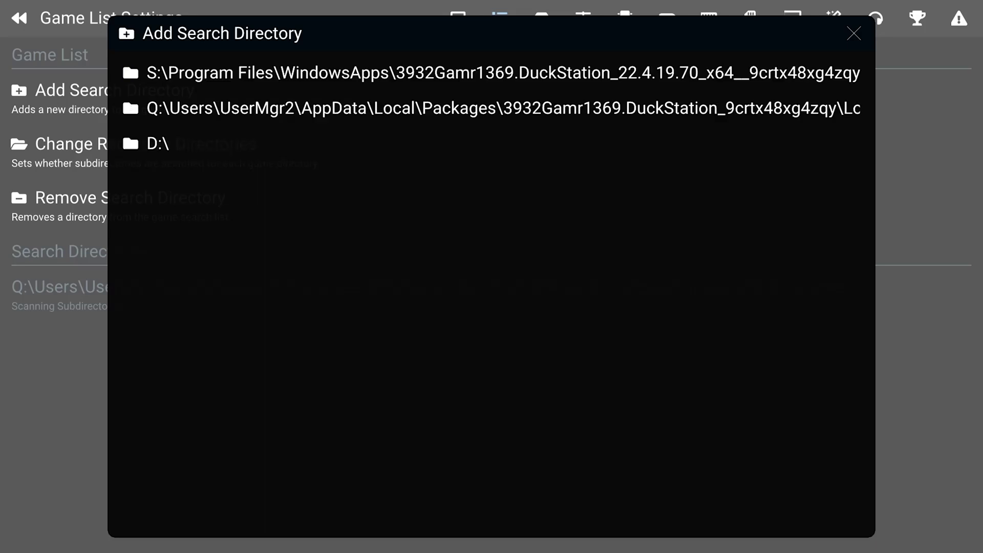
pyautogui.press('Down')
pyautogui.press('Down')
pyautogui.press('Down')
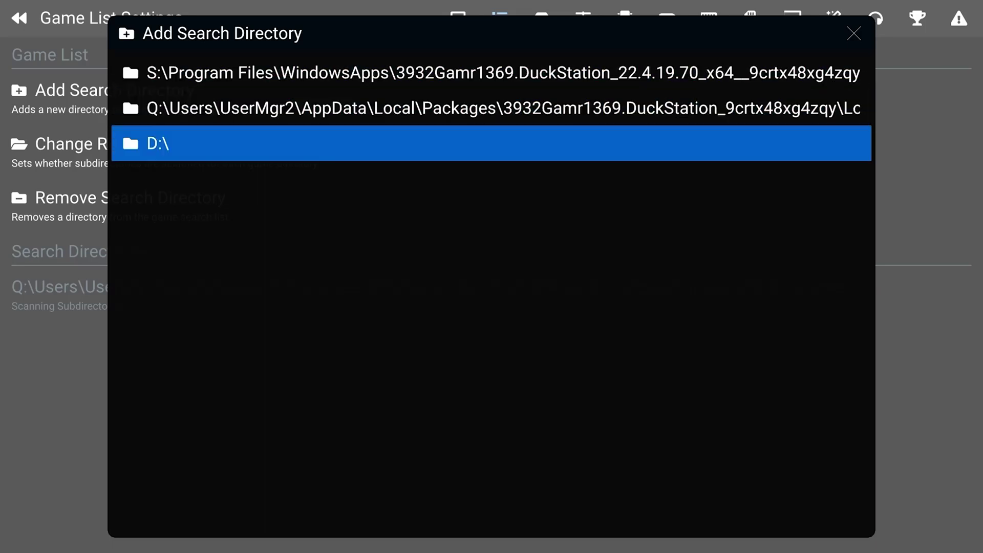
pyautogui.press('Return')
pyautogui.press('Down')
pyautogui.press('Down')
pyautogui.press('Down')
pyautogui.press('Down')
pyautogui.press('Down')
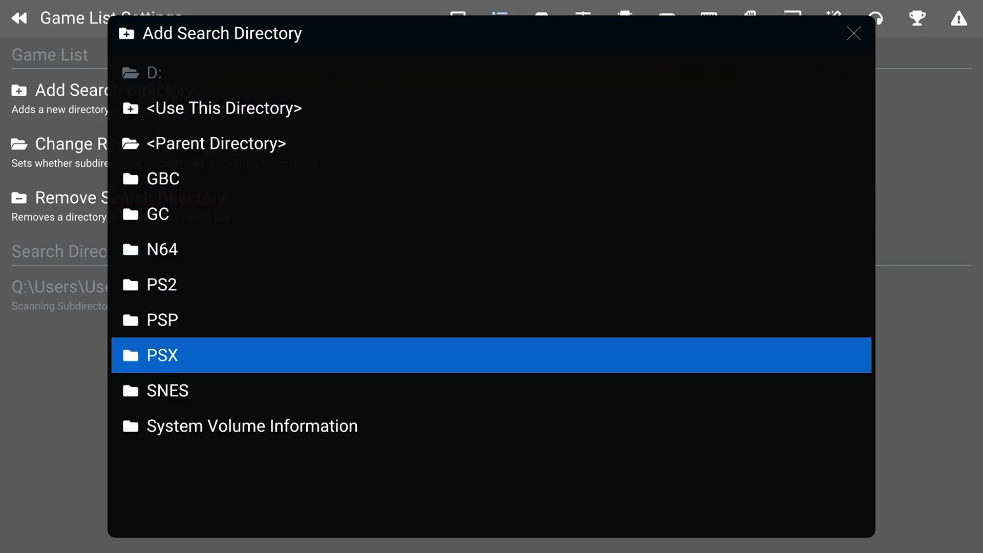
pyautogui.press('Return')
pyautogui.press('Down')
pyautogui.press('Down')
pyautogui.press('Down')
pyautogui.press('Down')
pyautogui.press('Return')
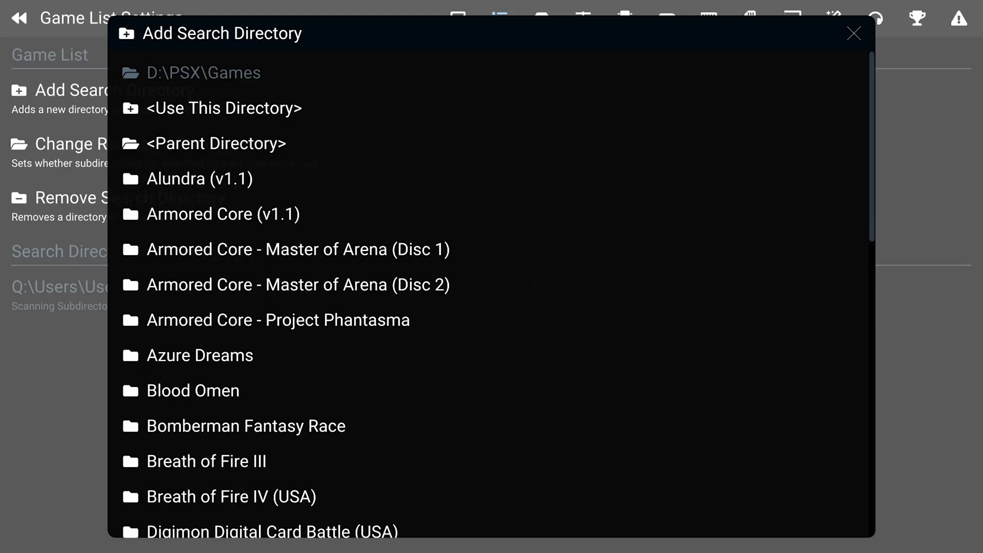
pyautogui.press('Up')
pyautogui.press('Up')
pyautogui.press('Return')
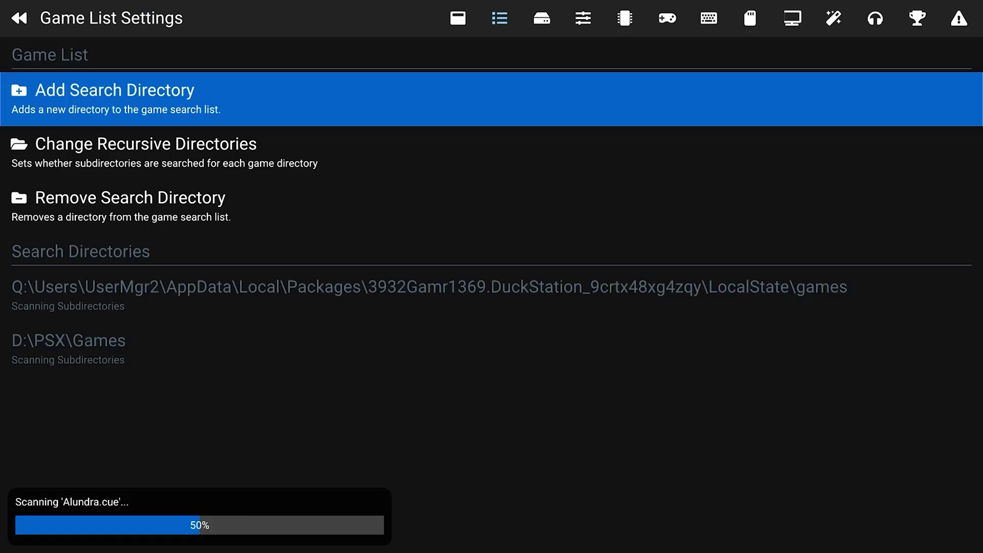
pyautogui.press('Right')
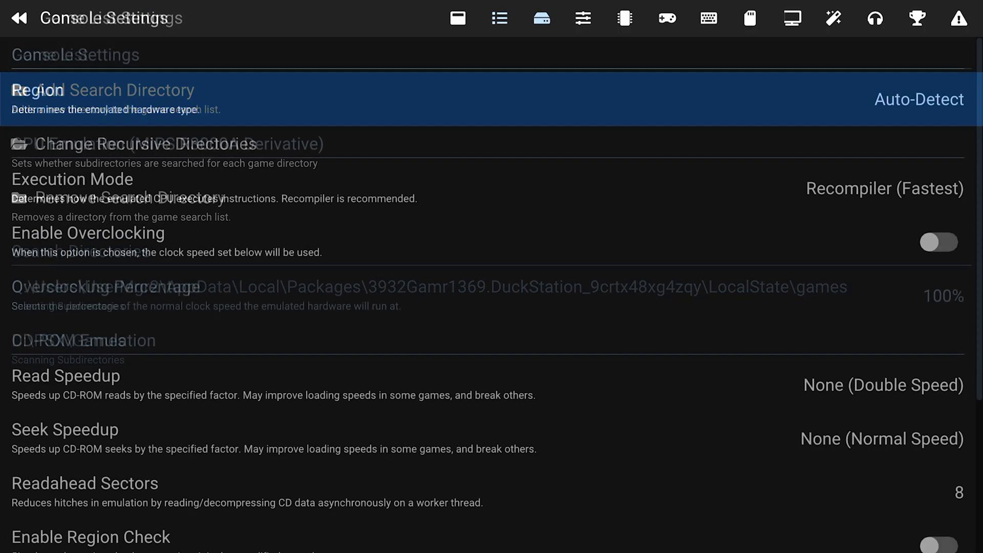
# Enable CPU overclocking and set the overclocking percentage to 150%.
pyautogui.press('Down')
pyautogui.press('Down')
pyautogui.press('Down')
pyautogui.press('Up')
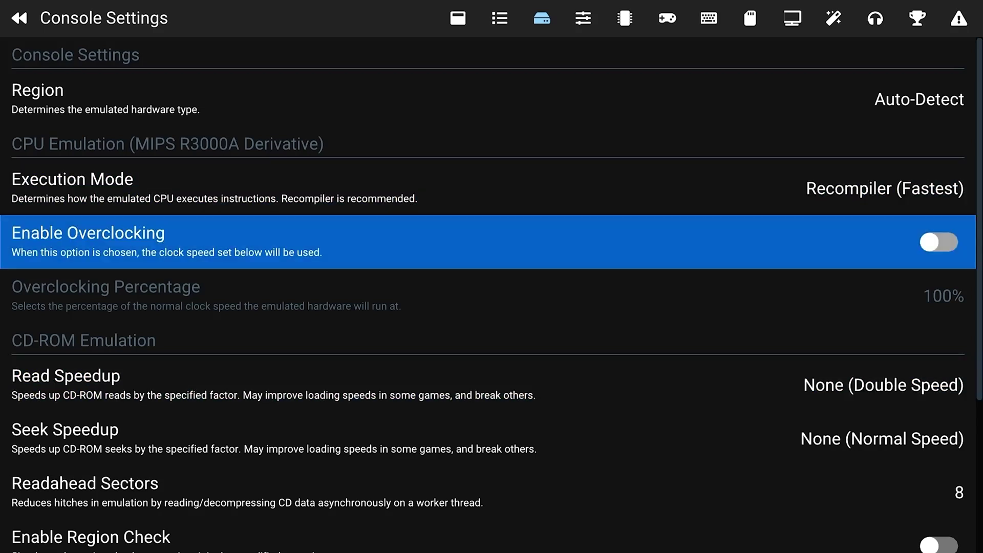
pyautogui.press('Return')
pyautogui.press('Down')
pyautogui.press('Return')
pyautogui.press('Right')
pyautogui.press('Right')
pyautogui.press('Right')
pyautogui.press('Right')
pyautogui.press('Right')
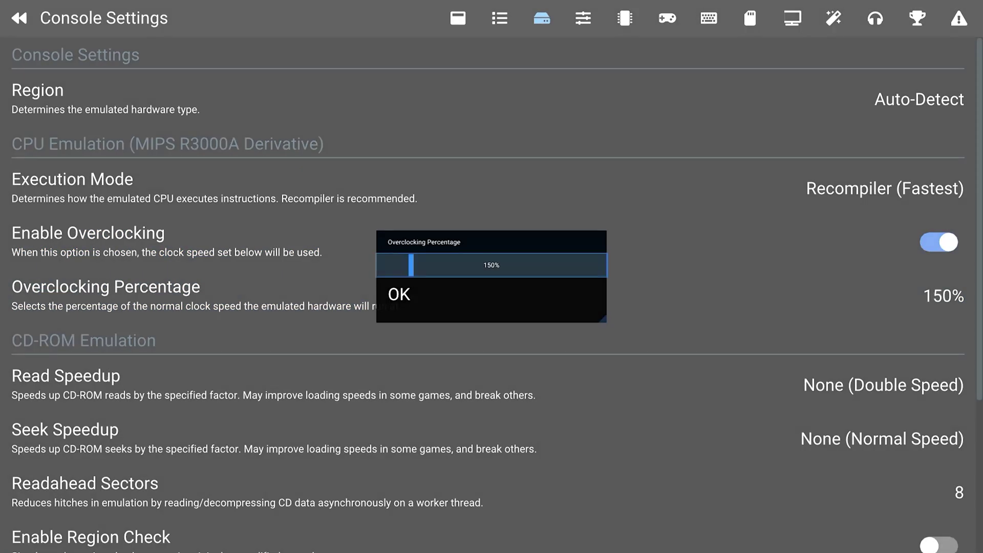
pyautogui.press('Escape')
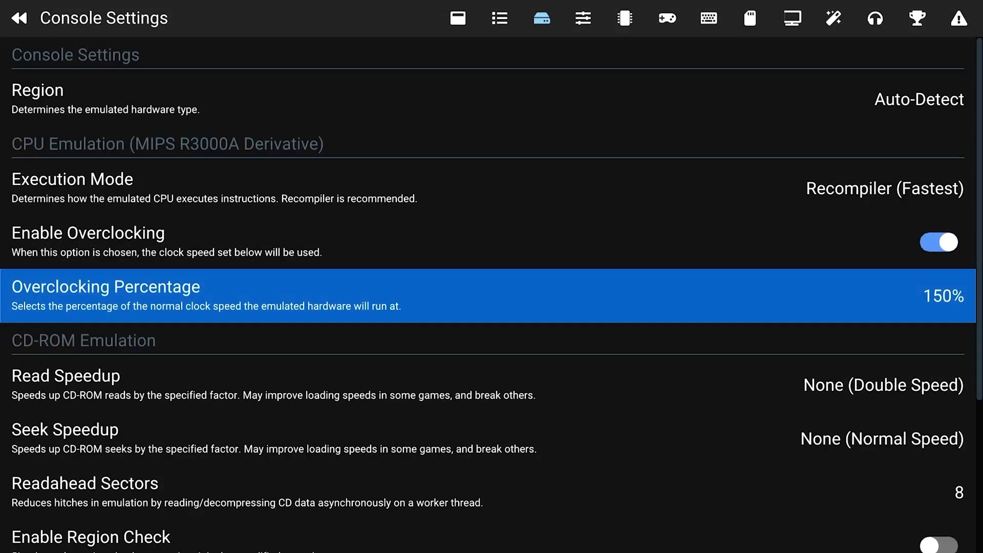
# Review the remaining console settings and exit back to the main menu.
pyautogui.press('Down')
pyautogui.press('Down')
pyautogui.press('Down')
pyautogui.press('Down')
pyautogui.press('Down')
pyautogui.press('Down')
pyautogui.press('Down')
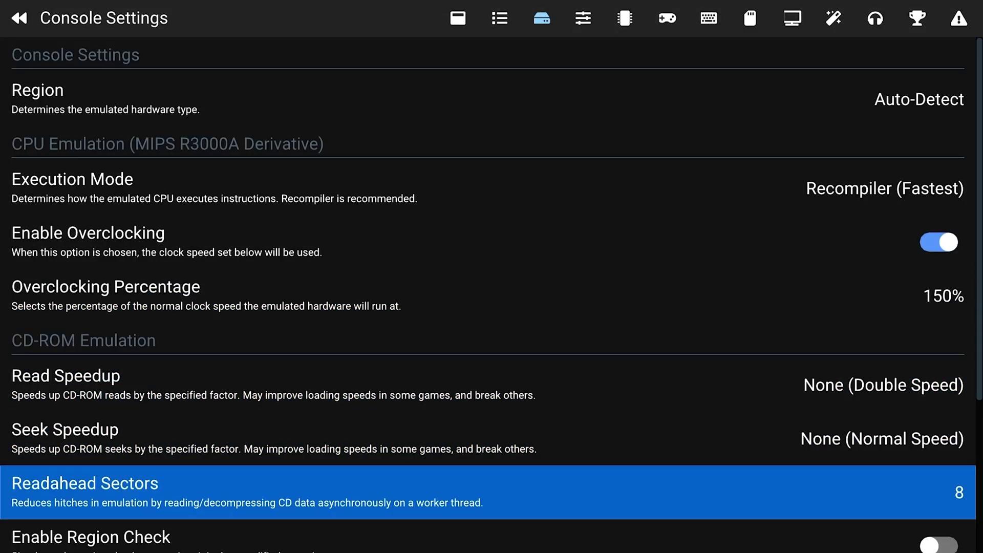
pyautogui.press('Up')
pyautogui.press('Up')
pyautogui.press('Up')
pyautogui.press('Up')
pyautogui.press('Up')
pyautogui.press('Up')
pyautogui.press('Up')
pyautogui.press('Up')
pyautogui.press('Up')
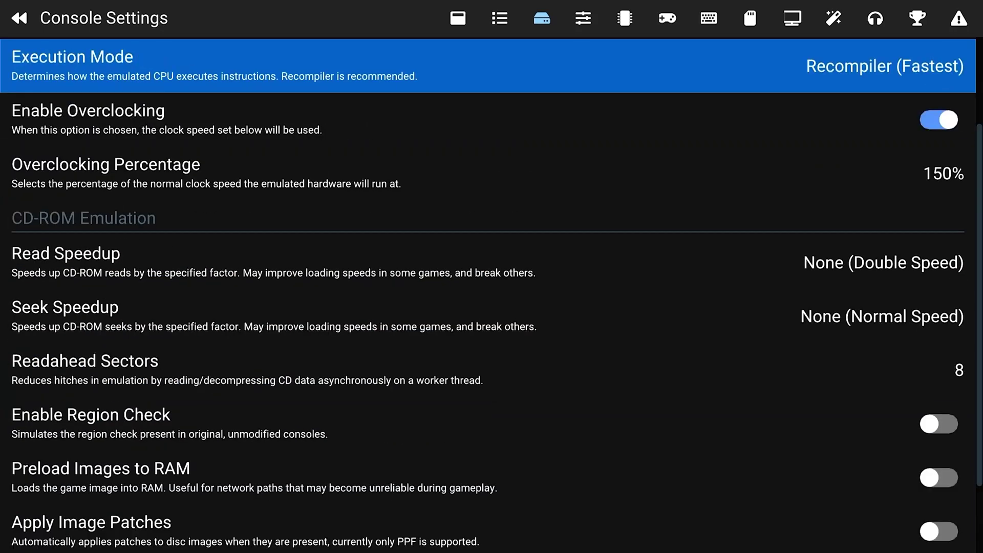
pyautogui.press('Up')
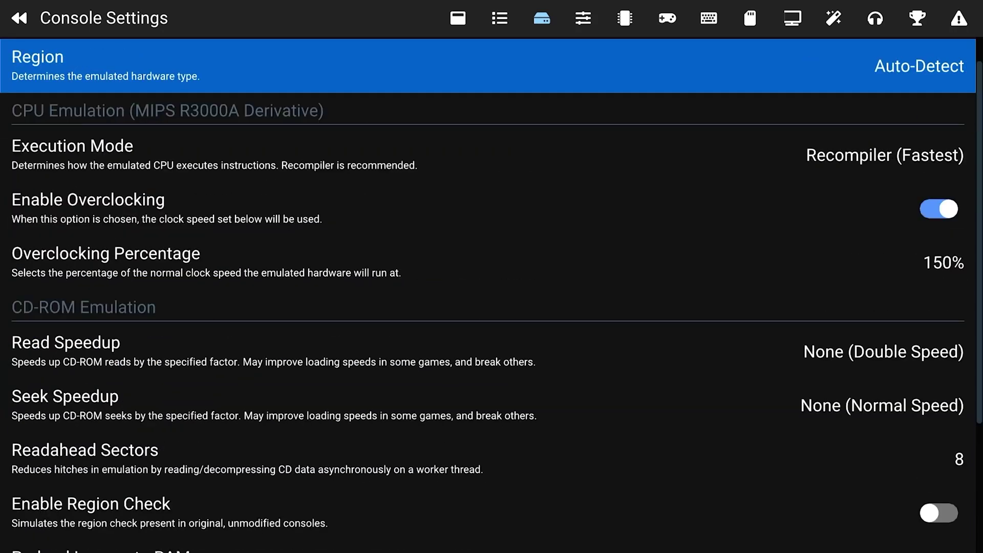
pyautogui.press('Escape')
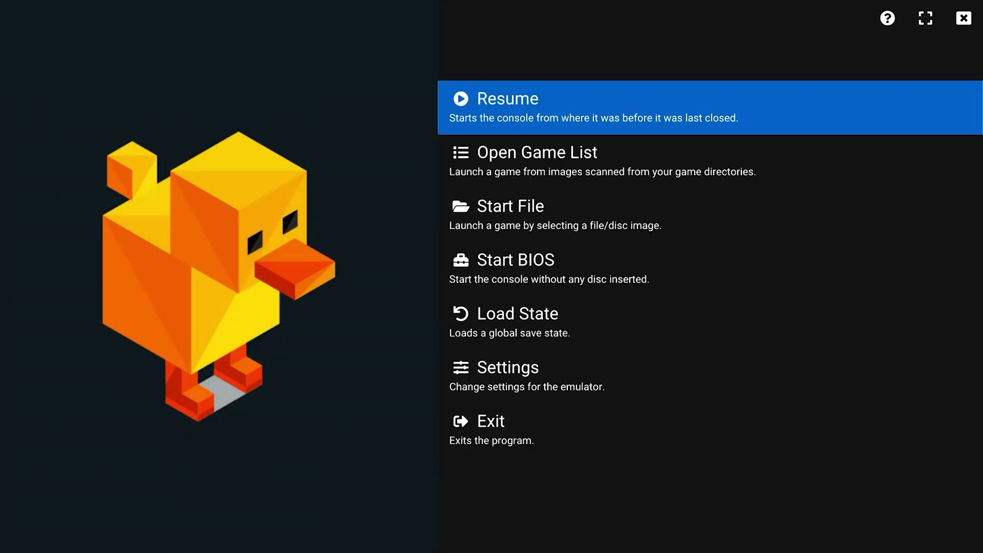
# Open the game list and browse the scanned PSX games.
pyautogui.press('Down')
pyautogui.press('Return')
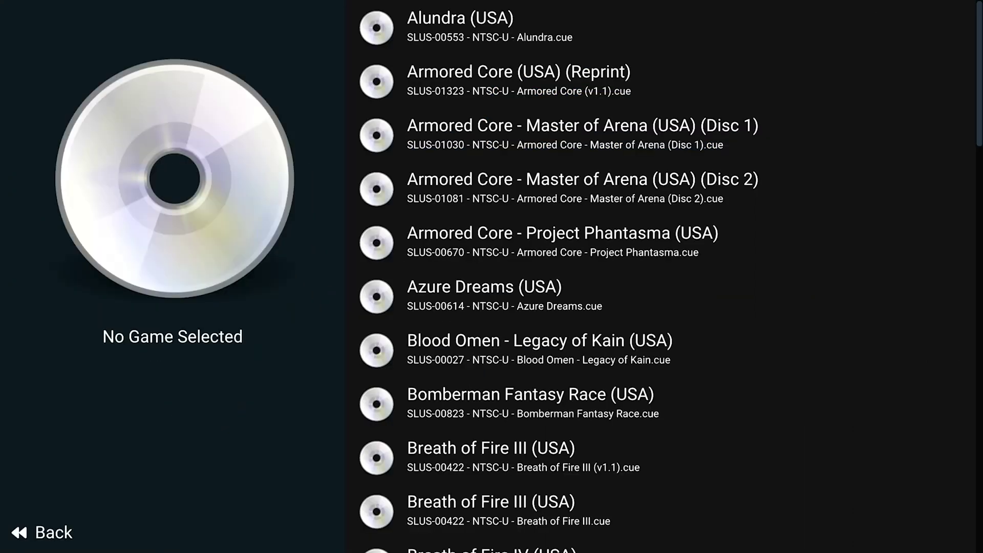
pyautogui.press('Up')
pyautogui.press('Up')
pyautogui.press('Up')
pyautogui.press('Down')
pyautogui.press('Down')
pyautogui.press('Down')
pyautogui.press('Down')
pyautogui.press('Down')
pyautogui.press('Down')
pyautogui.press('Down')
pyautogui.press('Down')
pyautogui.press('Down')
pyautogui.press('Down')
pyautogui.press('Down')
pyautogui.press('Down')
pyautogui.press('Down')
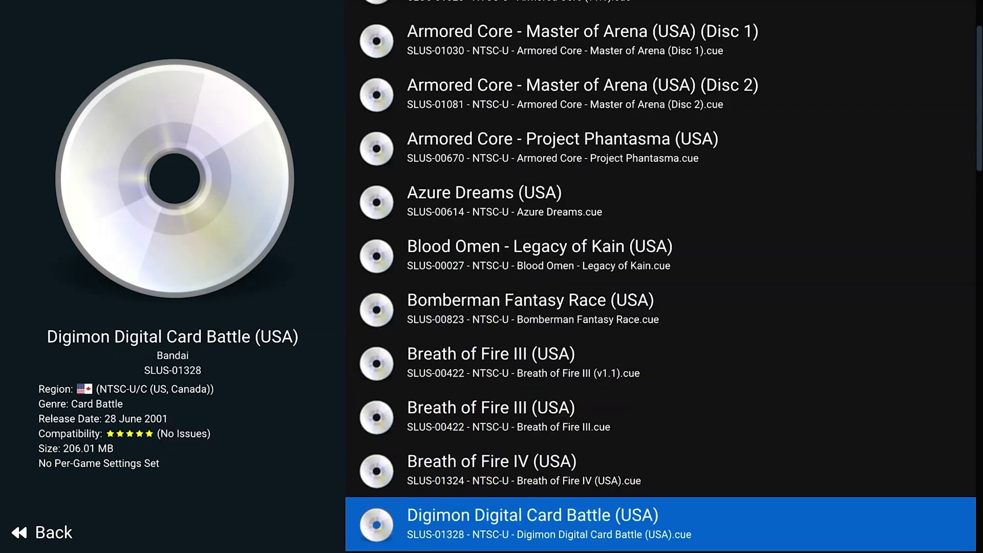
pyautogui.press('Down')
pyautogui.press('Down')
pyautogui.press('Down')
pyautogui.press('Down')
pyautogui.press('Down')
pyautogui.press('Down')
pyautogui.press('Down')
pyautogui.press('Down')
pyautogui.press('Down')
pyautogui.press('Down')
pyautogui.press('Down')
pyautogui.press('Down')
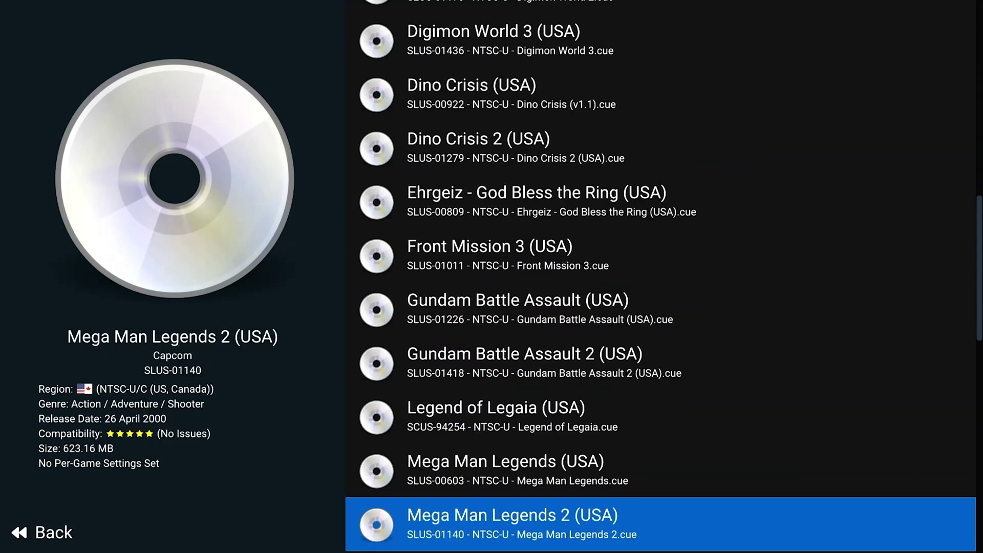
pyautogui.press('Down')
pyautogui.press('Down')
pyautogui.press('Down')
pyautogui.press('Down')
pyautogui.press('Down')
pyautogui.press('Down')
pyautogui.press('Down')
pyautogui.press('Down')
pyautogui.press('Down')
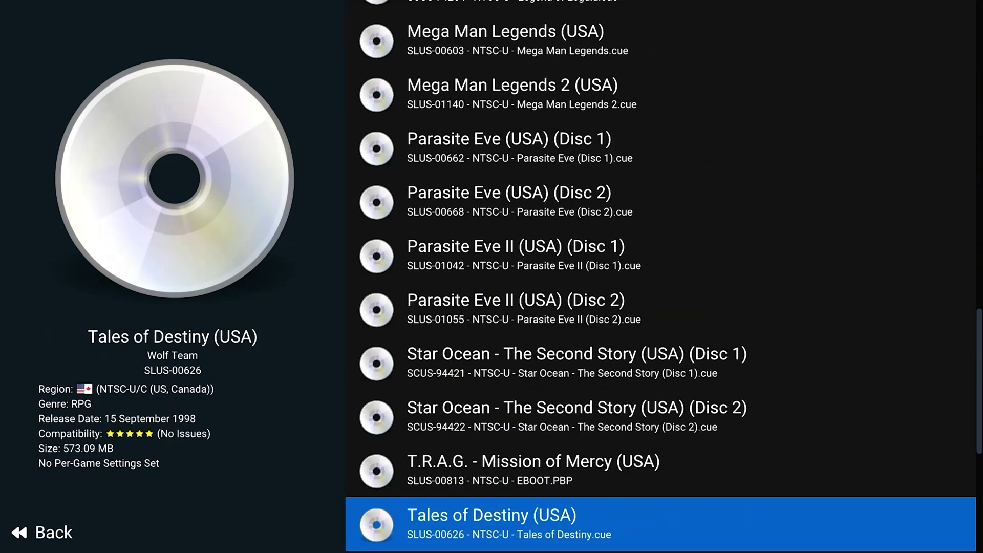
pyautogui.press('Down')
pyautogui.press('Down')
pyautogui.press('Up')
pyautogui.press('Up')
pyautogui.press('Up')
pyautogui.press('Up')
pyautogui.press('Up')
pyautogui.press('Up')
pyautogui.press('Up')
pyautogui.press('Up')
pyautogui.press('Up')
pyautogui.press('Up')
pyautogui.press('Up')
pyautogui.press('Up')
pyautogui.press('Up')
pyautogui.press('Up')
pyautogui.press('Up')
pyautogui.press('Up')
pyautogui.press('Up')
pyautogui.press('Up')
pyautogui.press('Up')
pyautogui.press('Up')
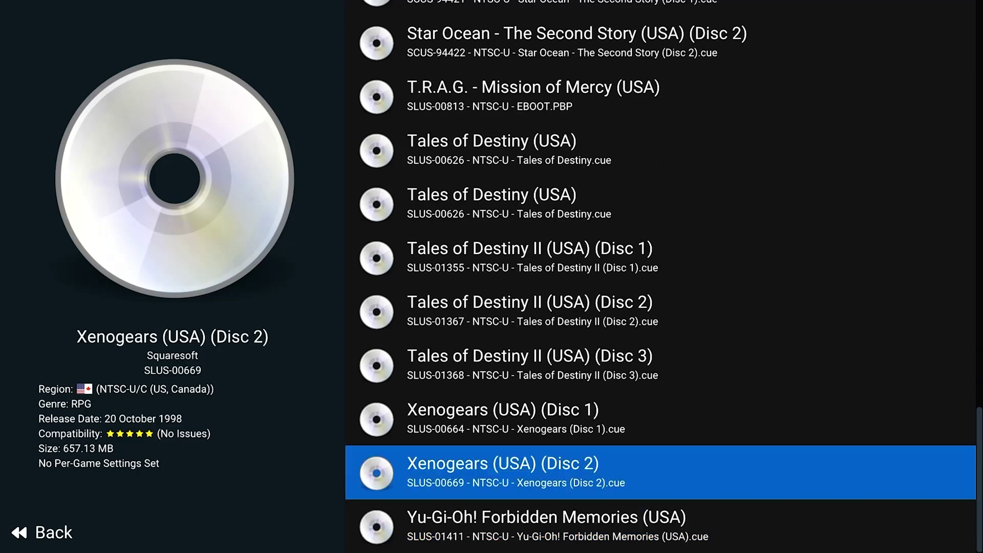
# Select and launch Bomberman Fantasy Race (USA).
pyautogui.press('Up')
pyautogui.press('Up')
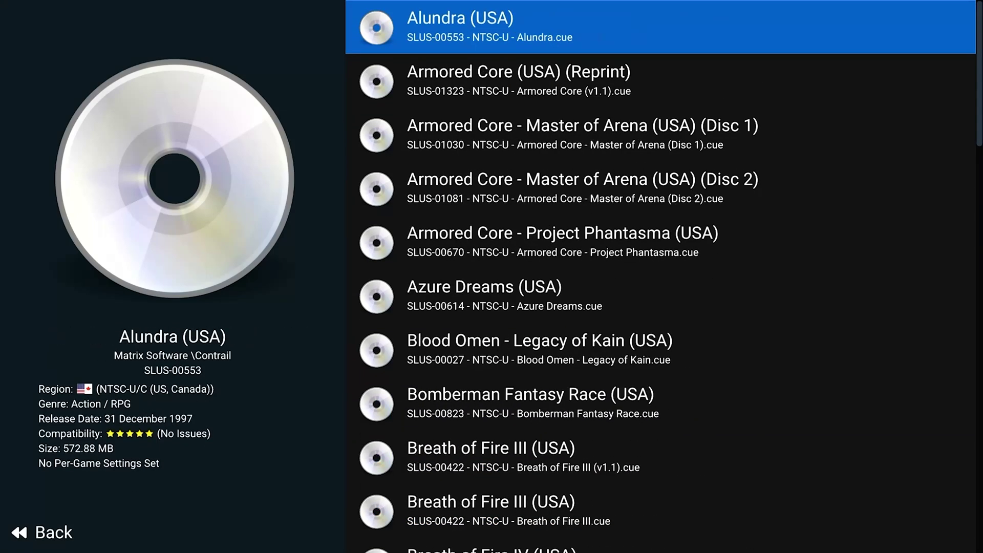
pyautogui.press('Down')
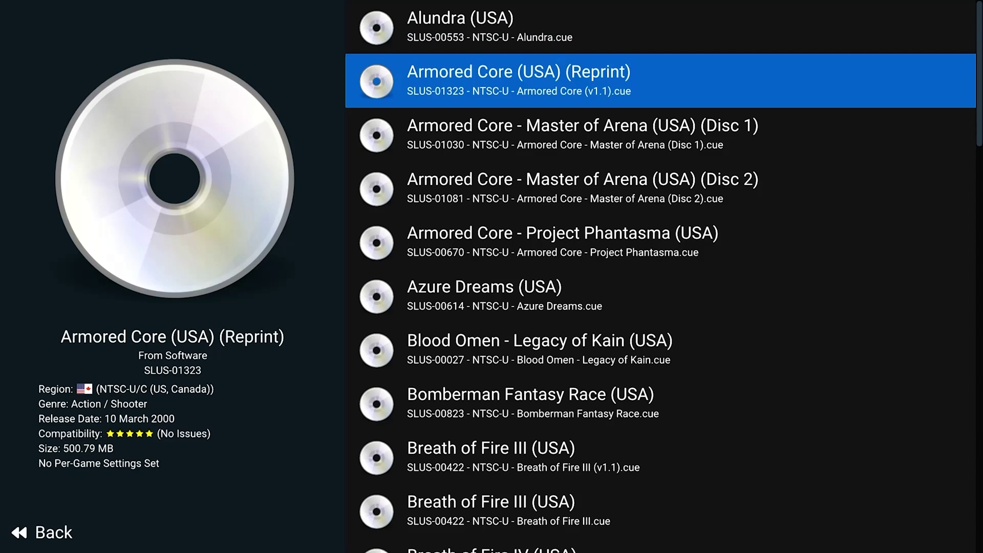
pyautogui.press('Down')
pyautogui.press('Down')
pyautogui.press('Down')
pyautogui.press('Down')
pyautogui.press('Down')
pyautogui.press('Down')
pyautogui.press('Down')
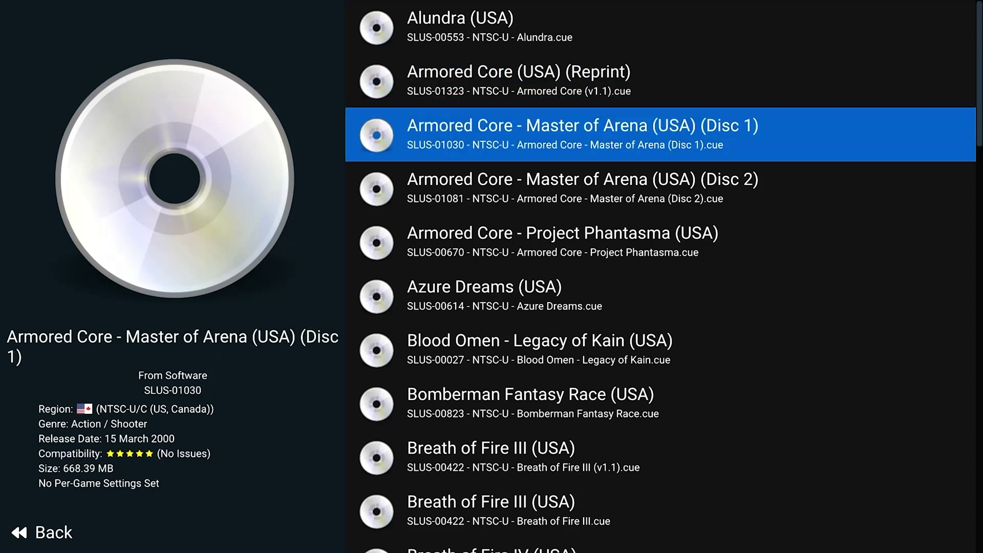
pyautogui.press('Up')
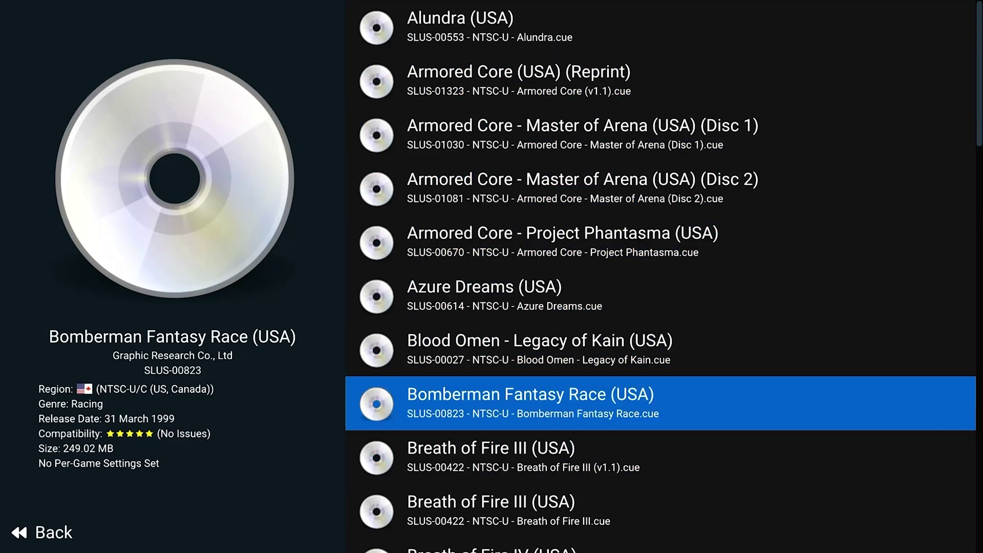
pyautogui.press('Return')
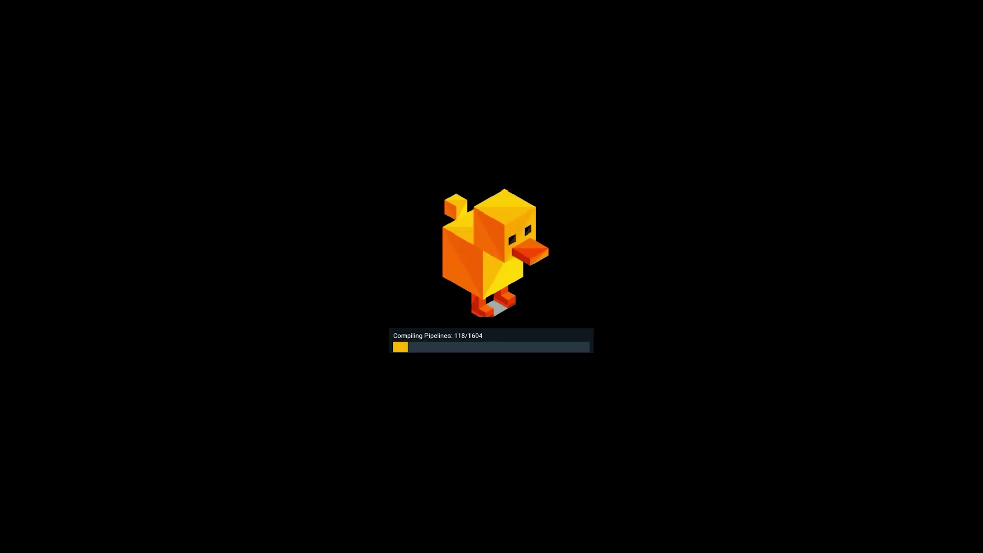